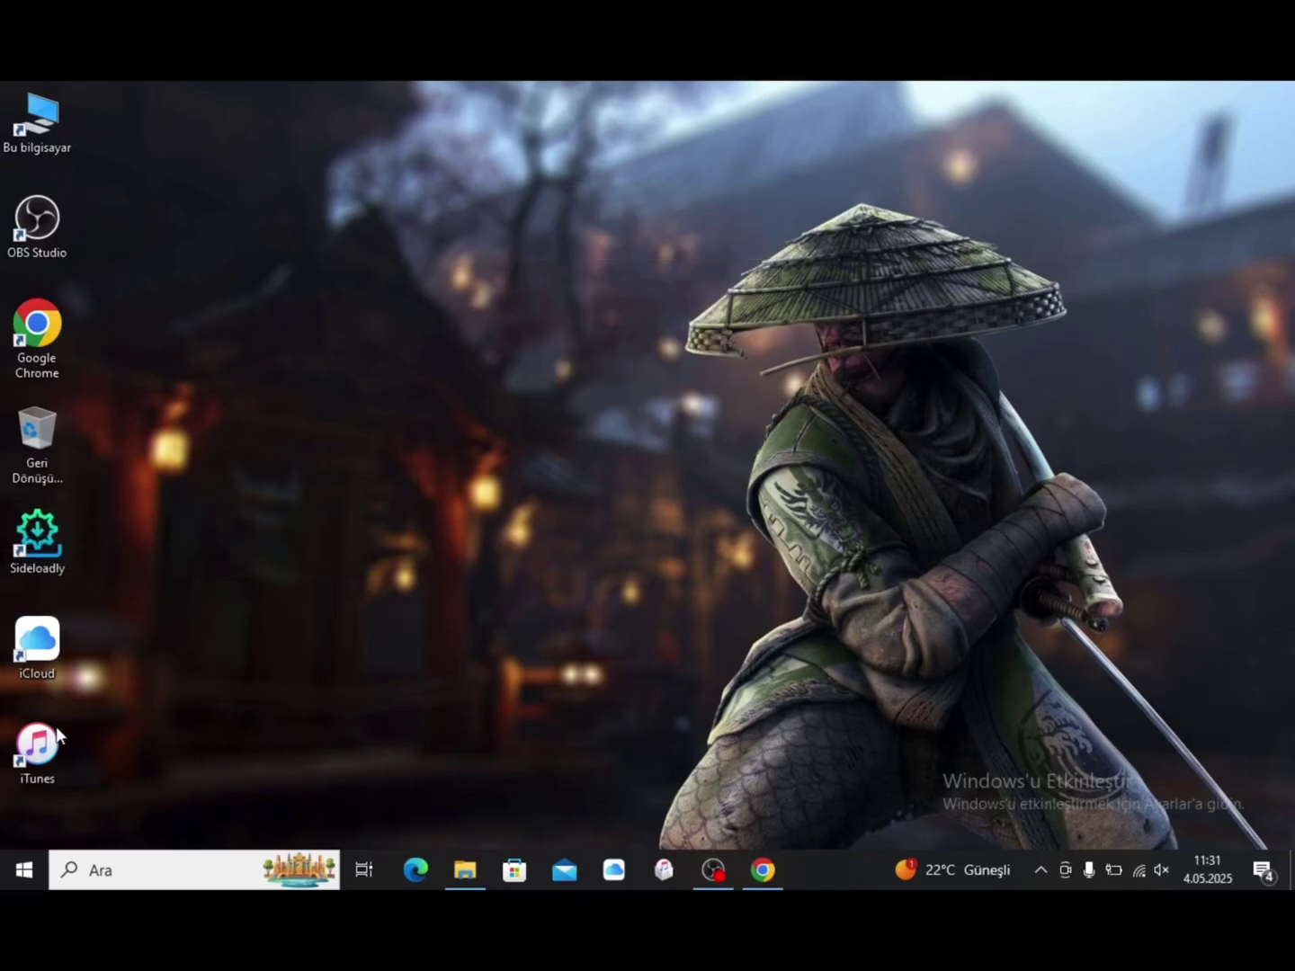
Bring Chrome back onto the screen and search Google for 'sideloadly'
left_click(763, 870)
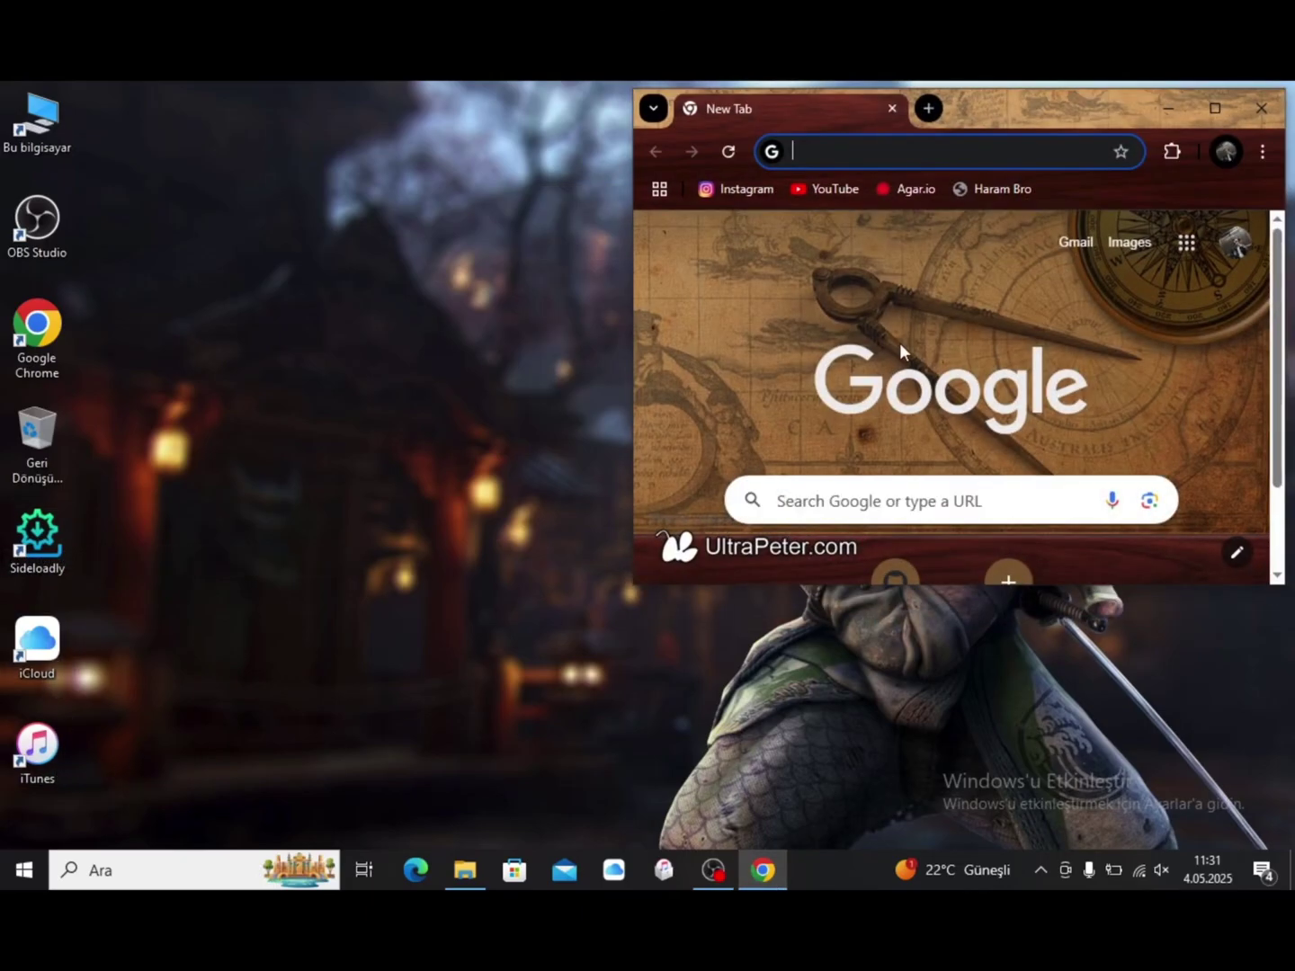
type("s")
left_click(928, 176)
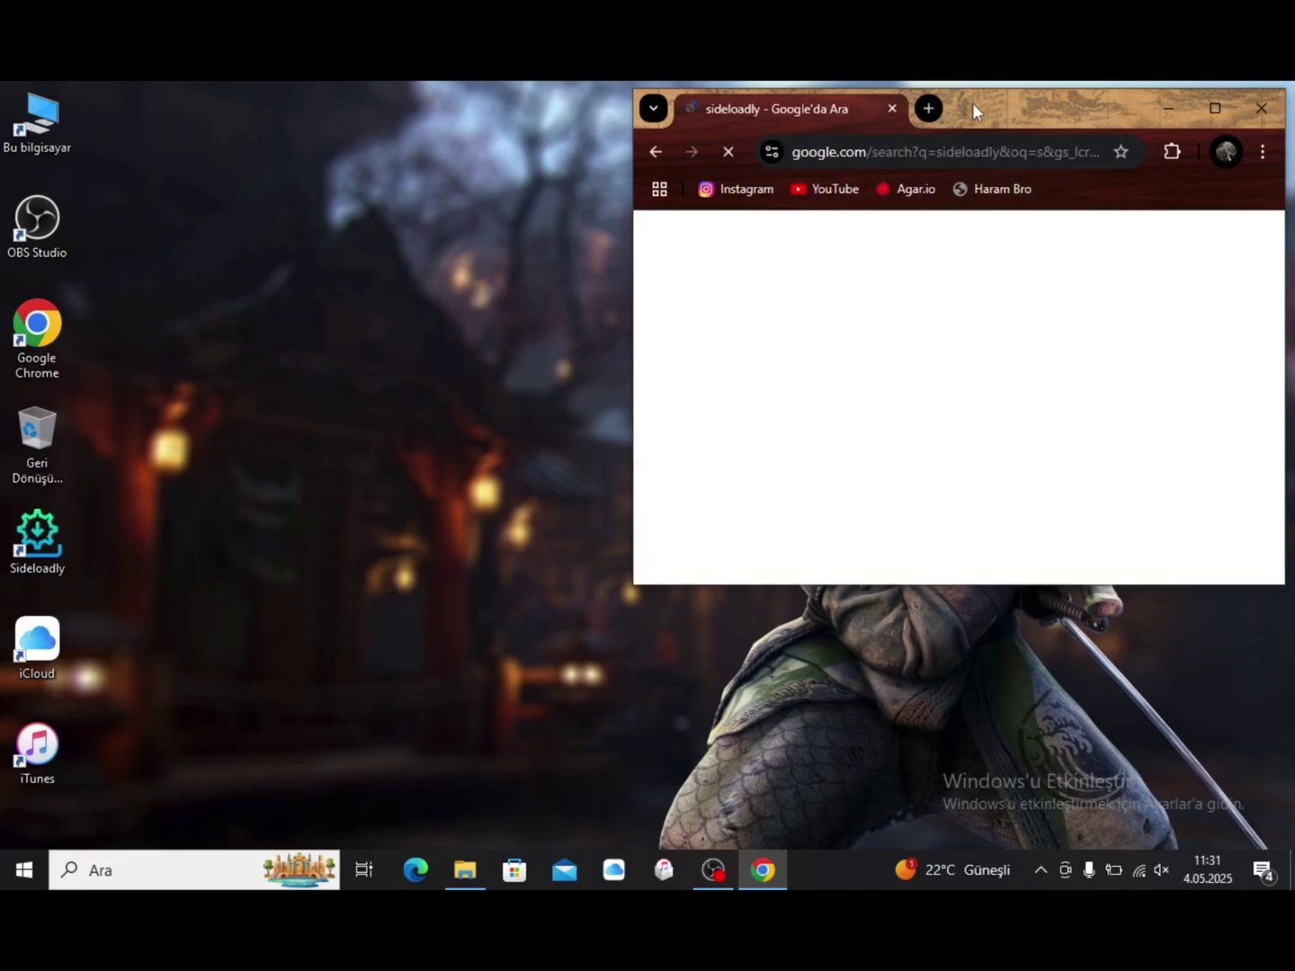
Maximize Chrome on sideloadly.io and scroll to the Download Sideloadly section
double_click(972, 102)
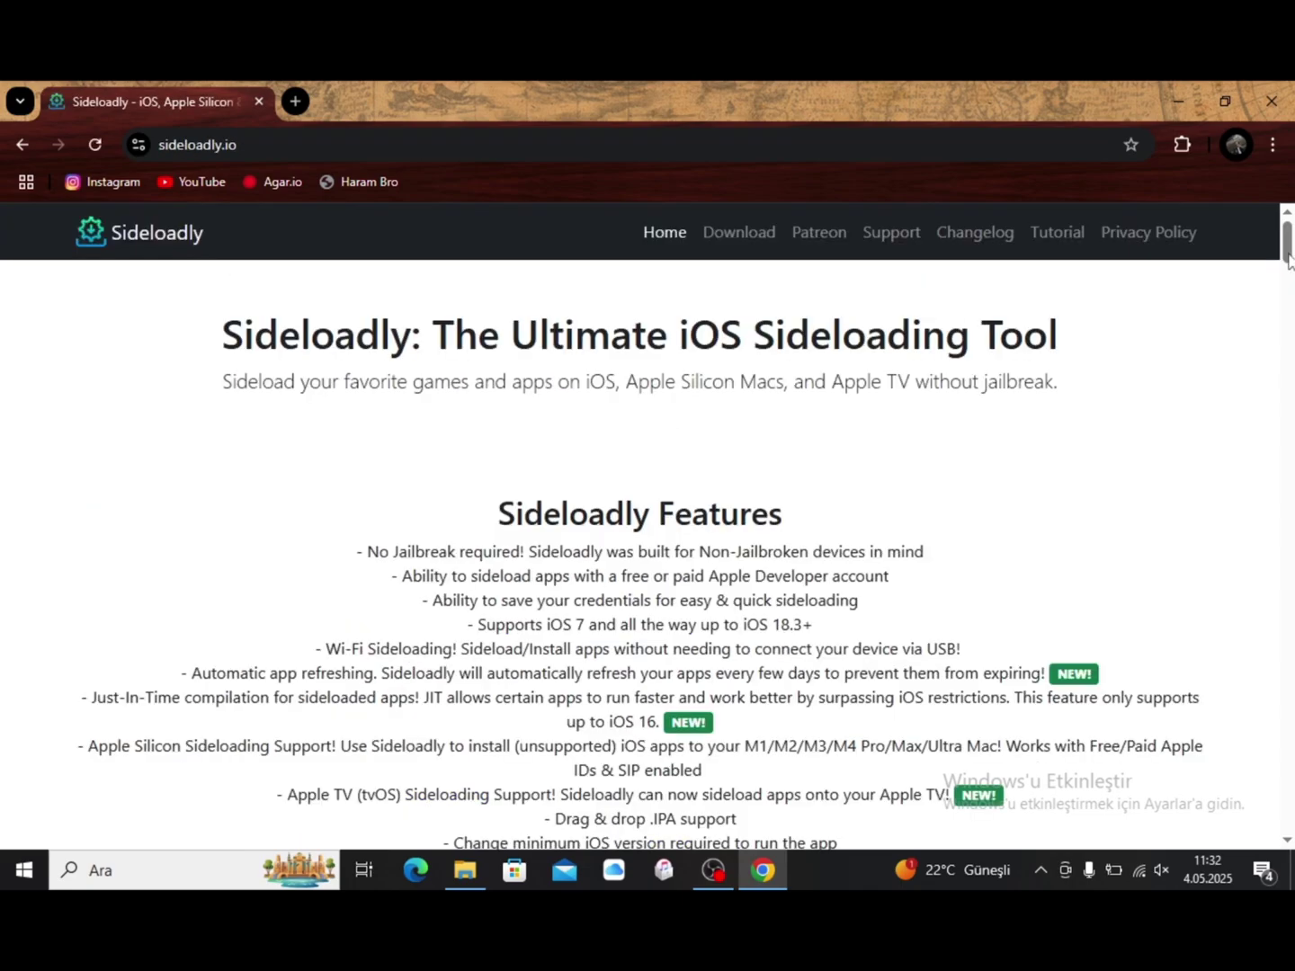
left_click_drag(1288, 260, 1292, 320)
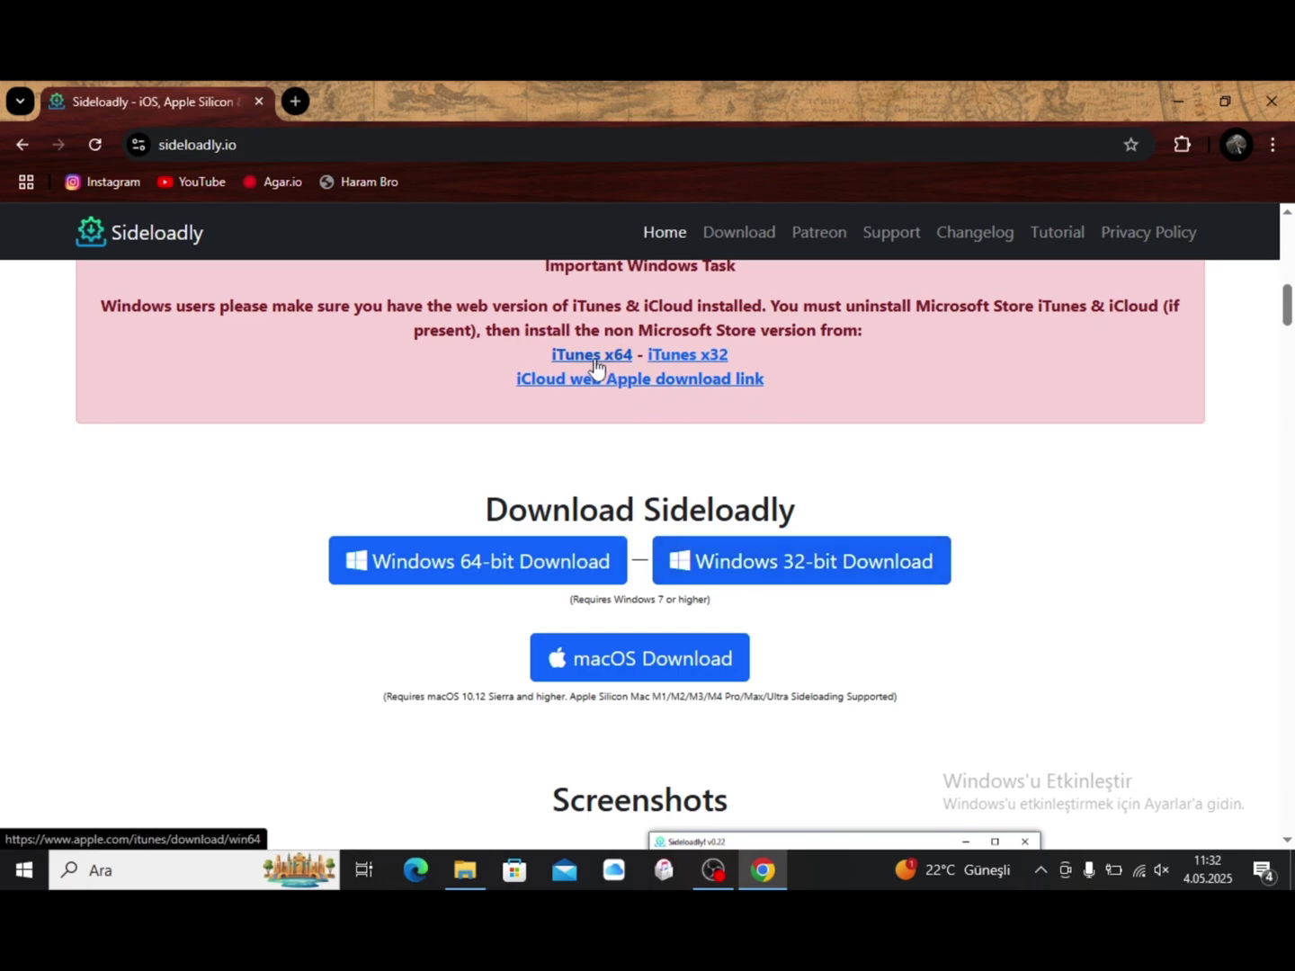
Minimize Chrome, refresh the desktop, launch Sideloadly and move its window to the upper right
double_click(593, 109)
left_click(1167, 115)
right_click(665, 163)
left_click(696, 229)
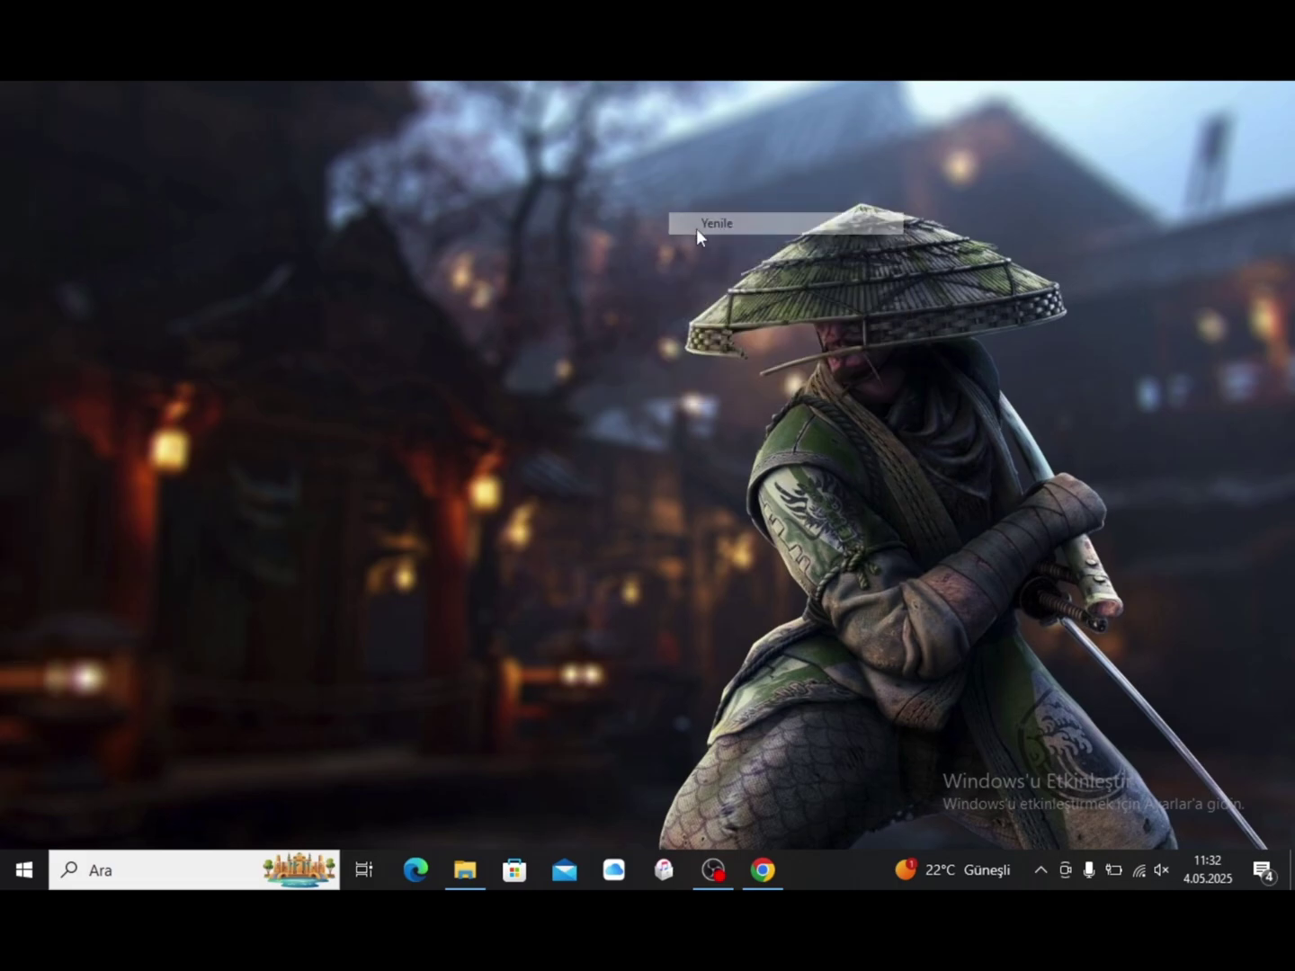
left_click(47, 529)
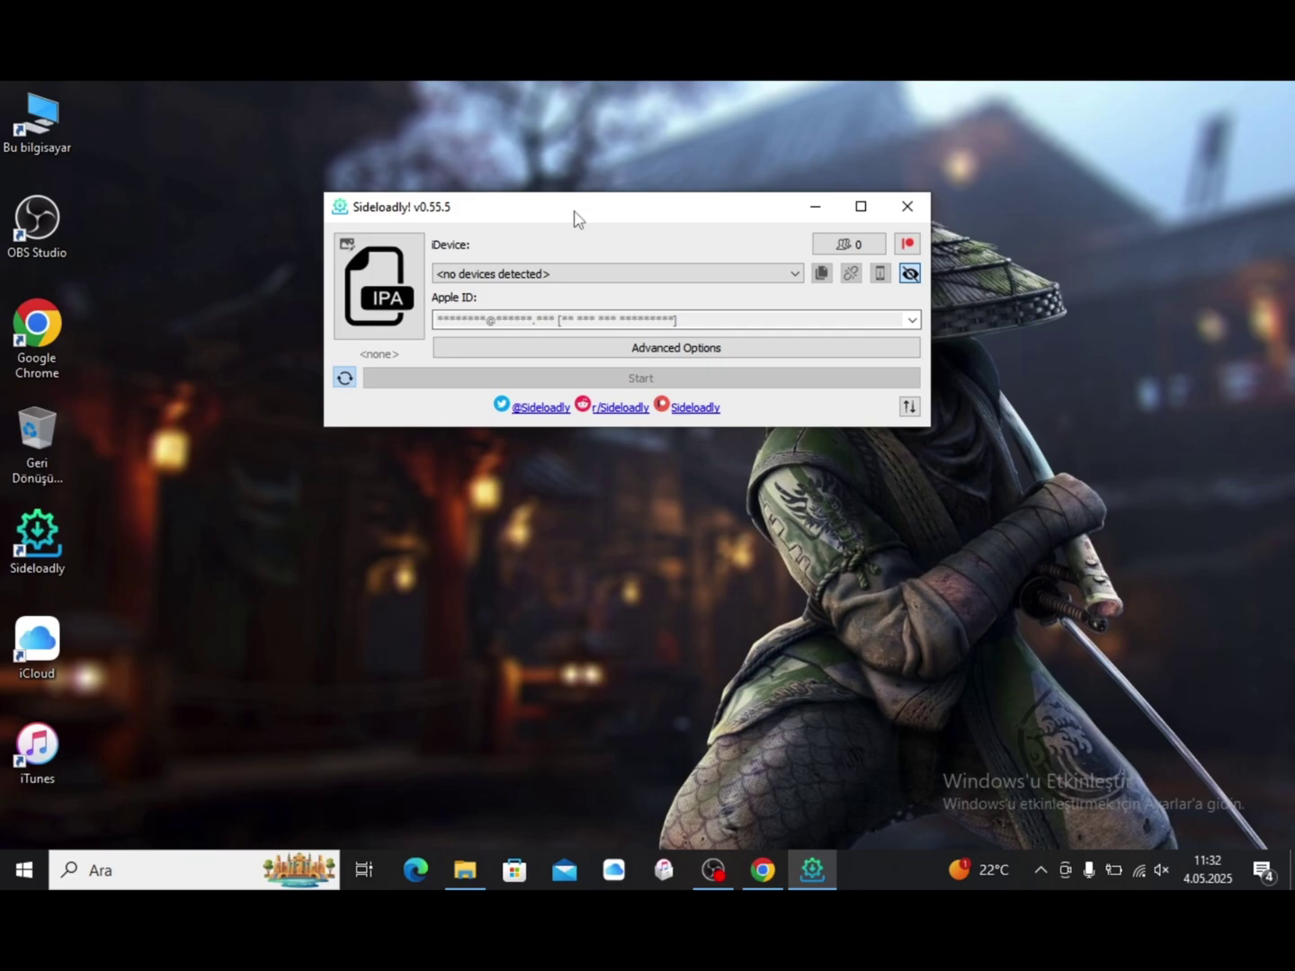
left_click_drag(570, 203, 922, 115)
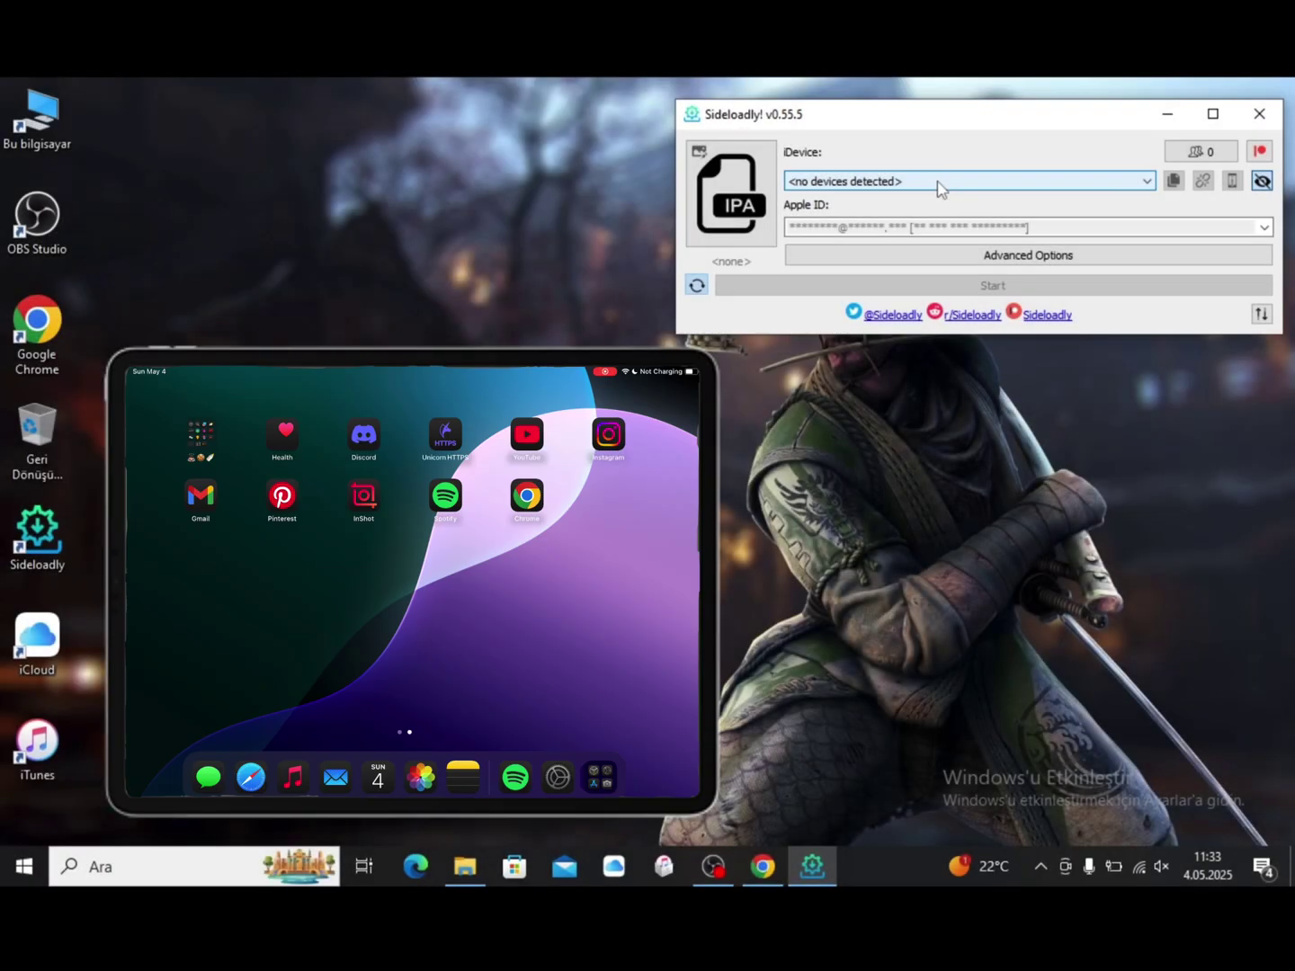
Select the USB-connected iPad (iOS 18.4.1) as Sideloadly's target device
left_click(940, 182)
left_click(940, 199)
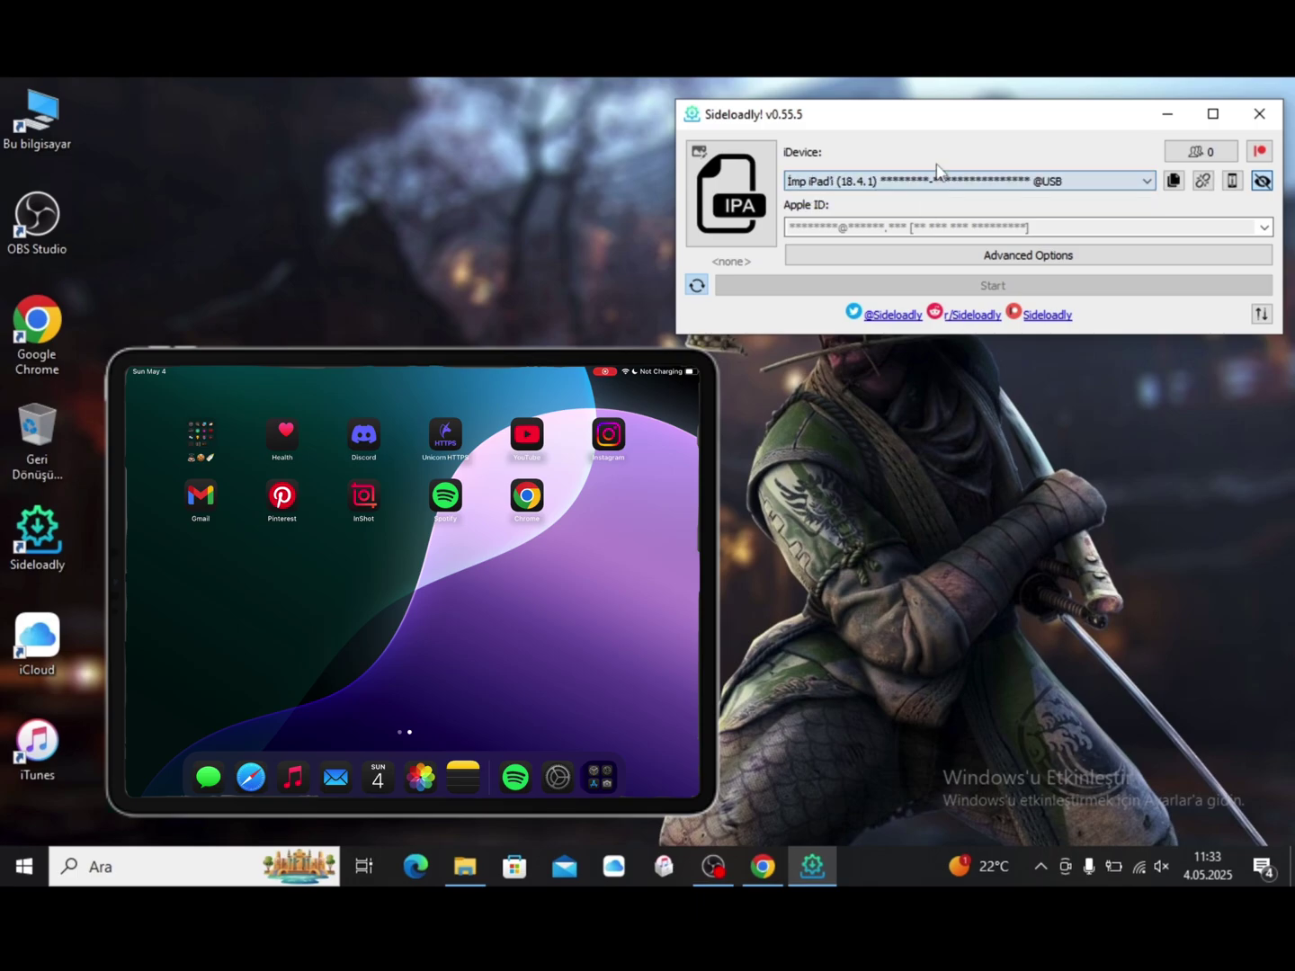
left_click(467, 290)
Close the iPad folder window that popped up and place Chrome below Sideloadly
right_click(468, 289)
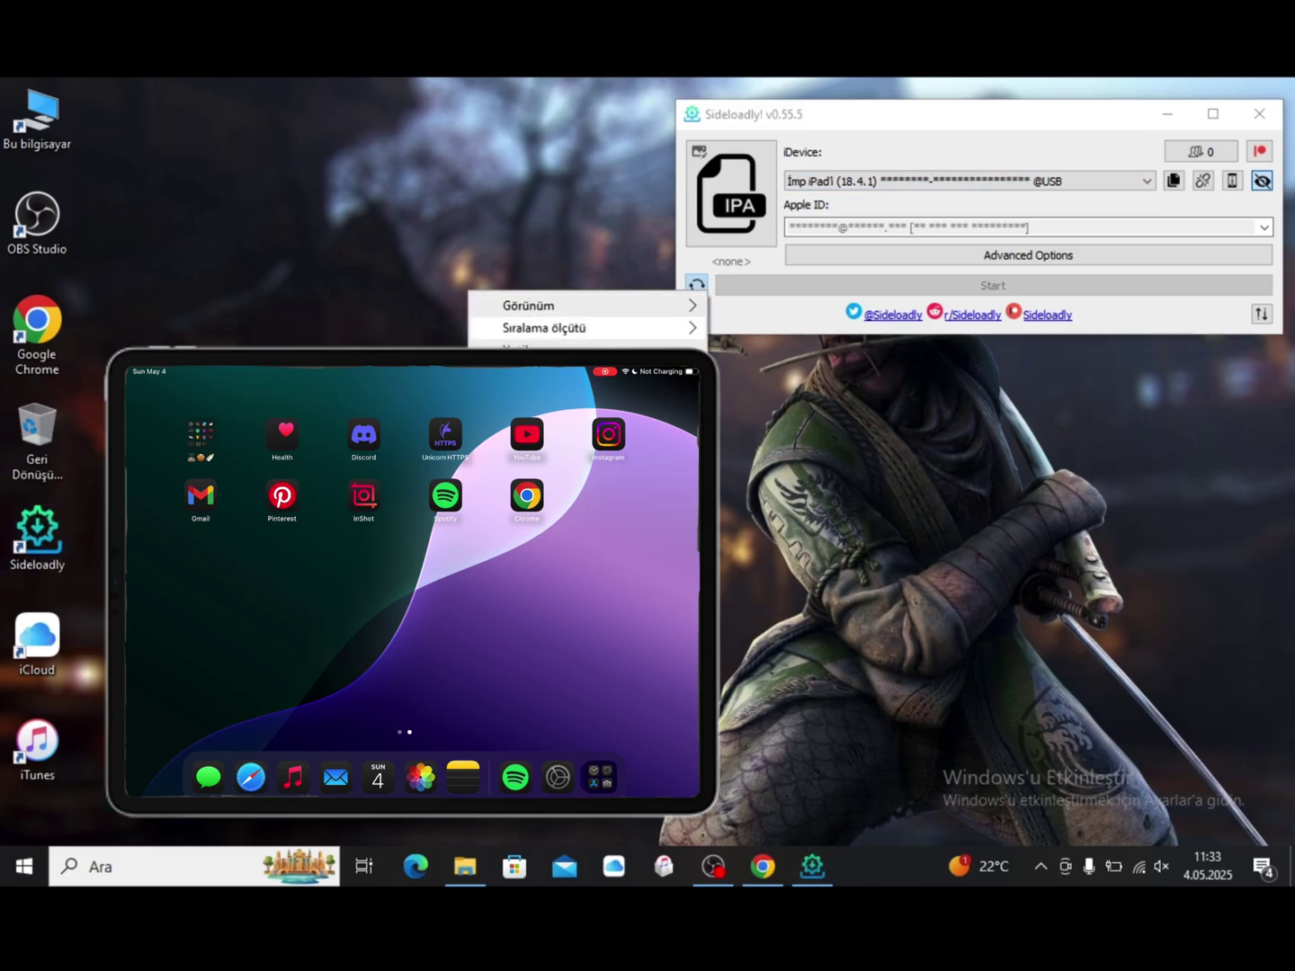
key("Escape")
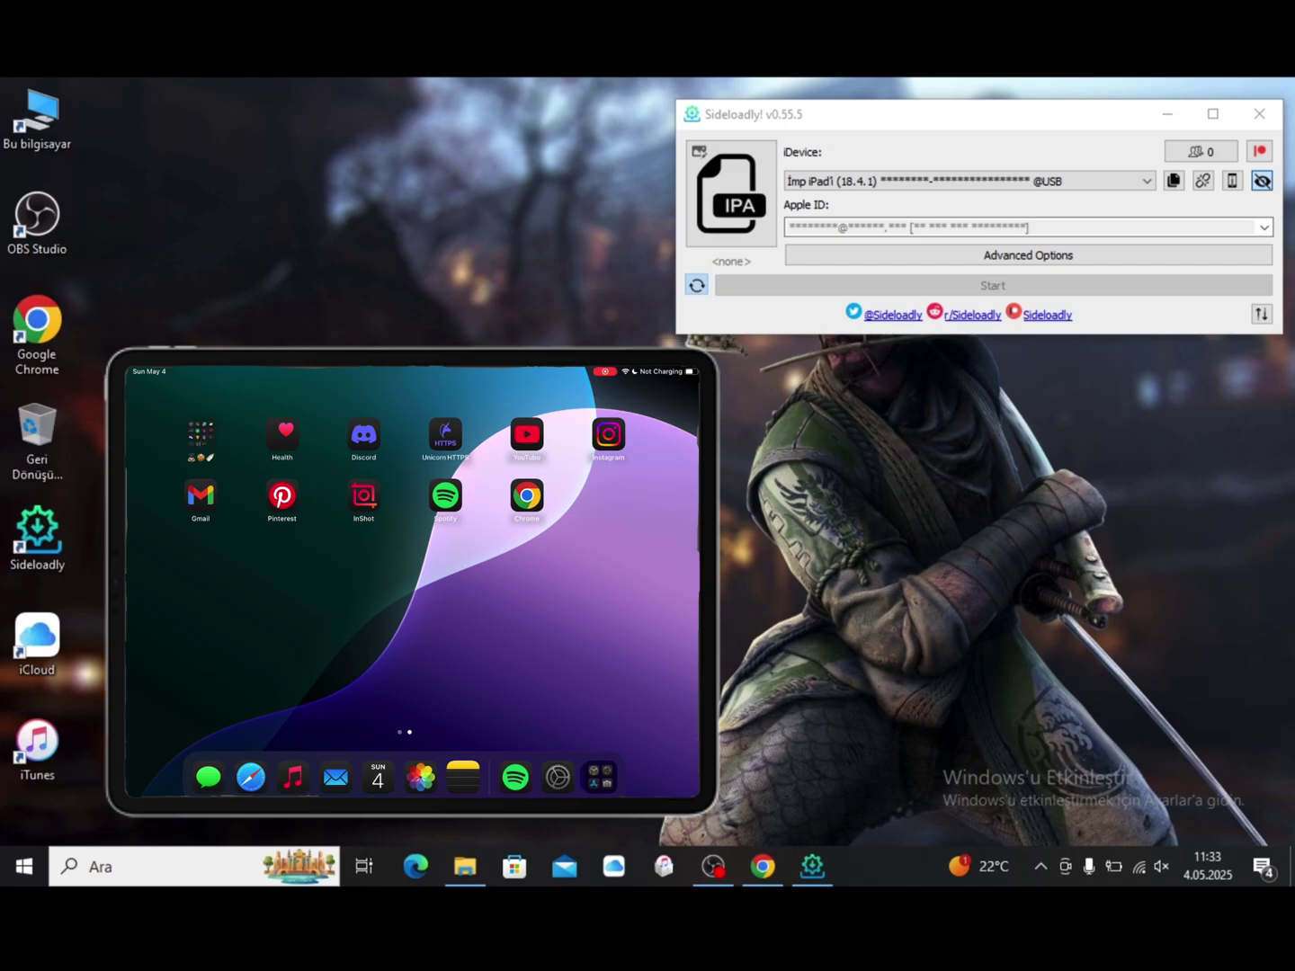
left_click(577, 90)
right_click(608, 227)
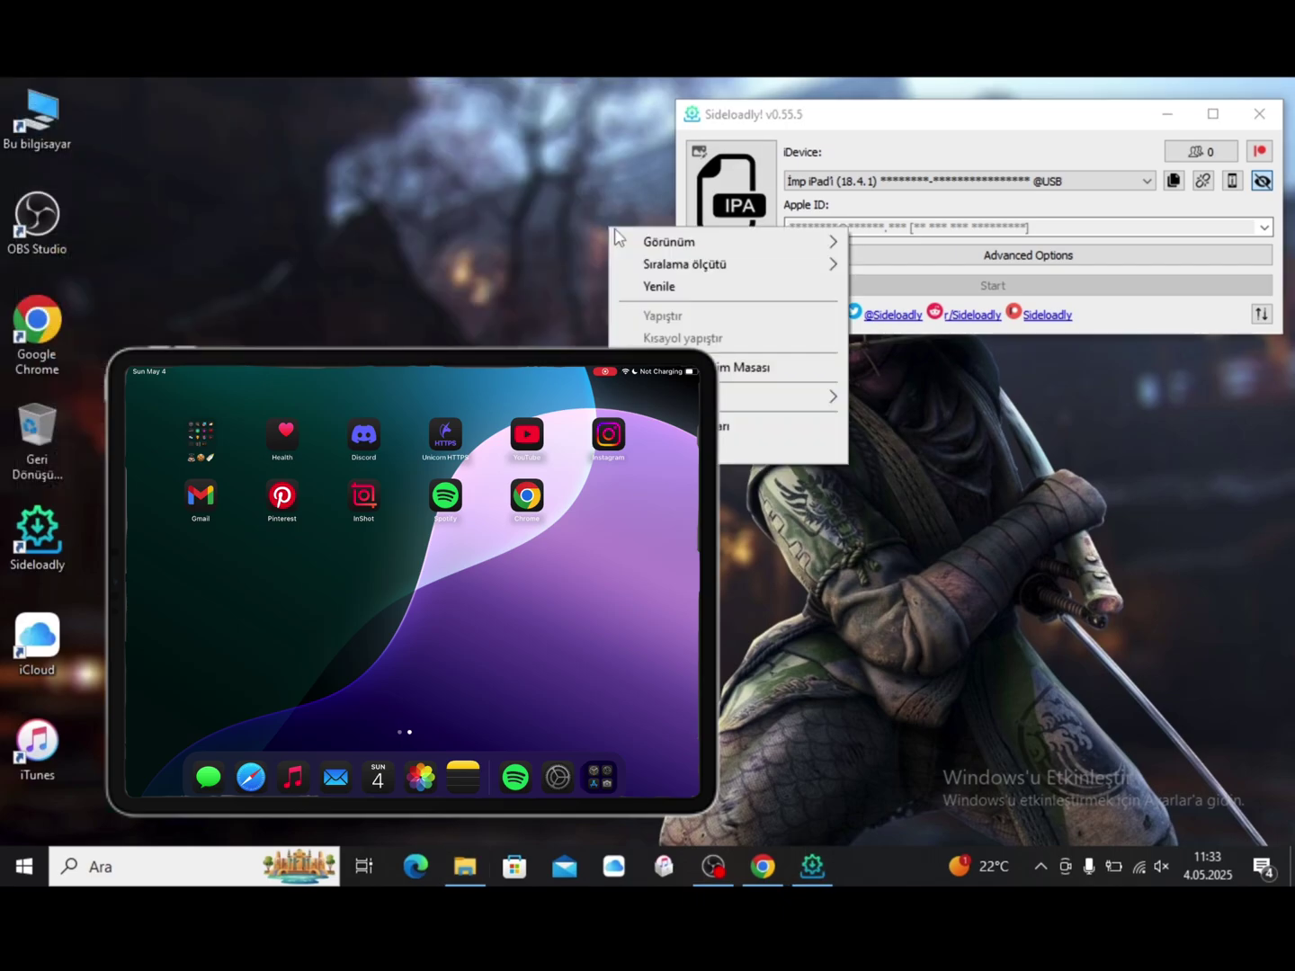
left_click(741, 646)
left_click(763, 868)
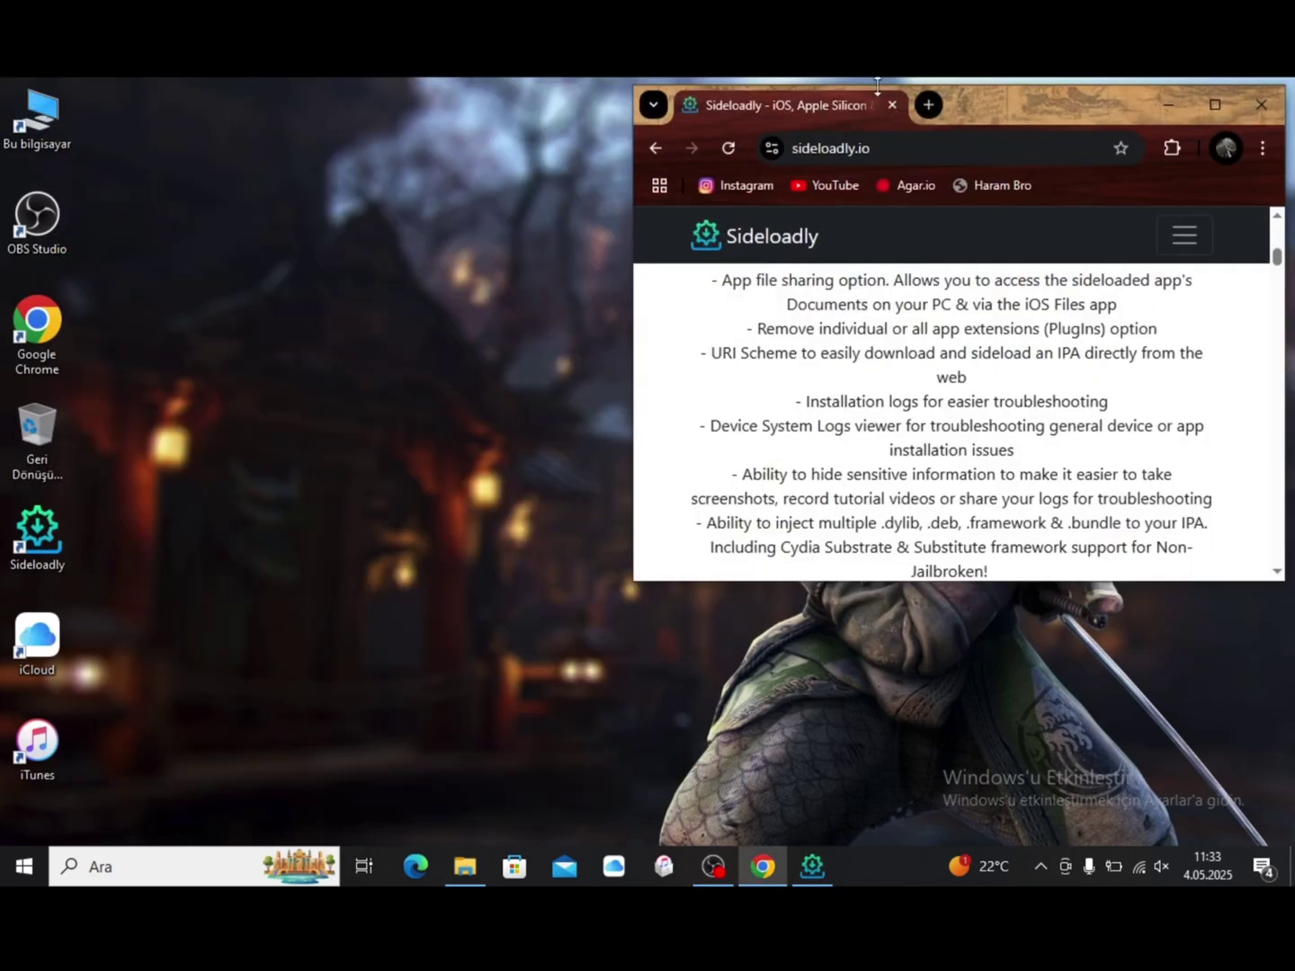
left_click_drag(934, 104, 835, 354)
Load harambrodev.github.io in a new tab, close the old tab, maximize, and open the IPA page
left_click(825, 354)
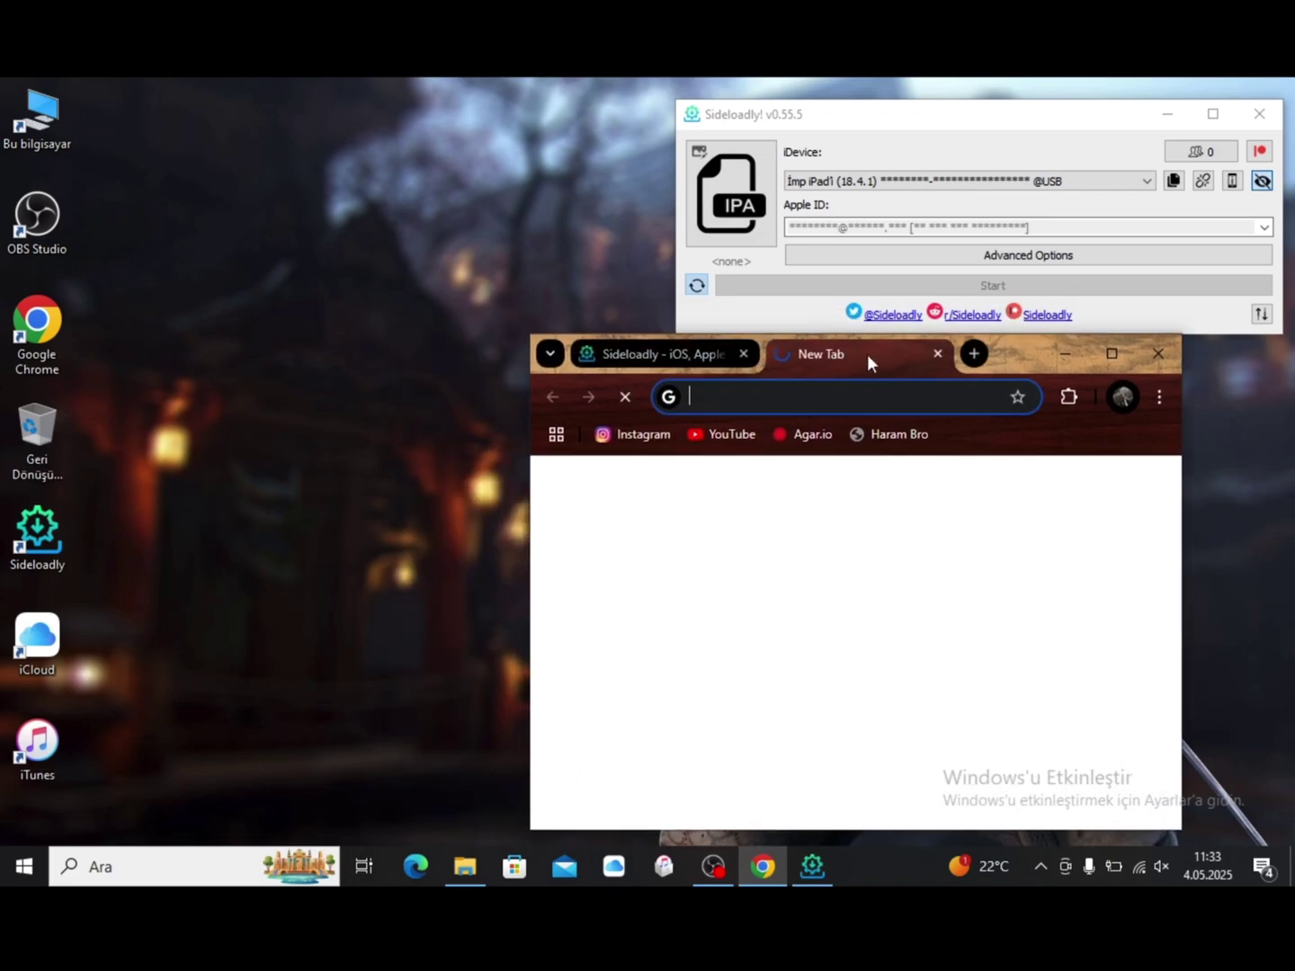
left_click(760, 397)
type("https://harambrodev.github.io/")
key("Return")
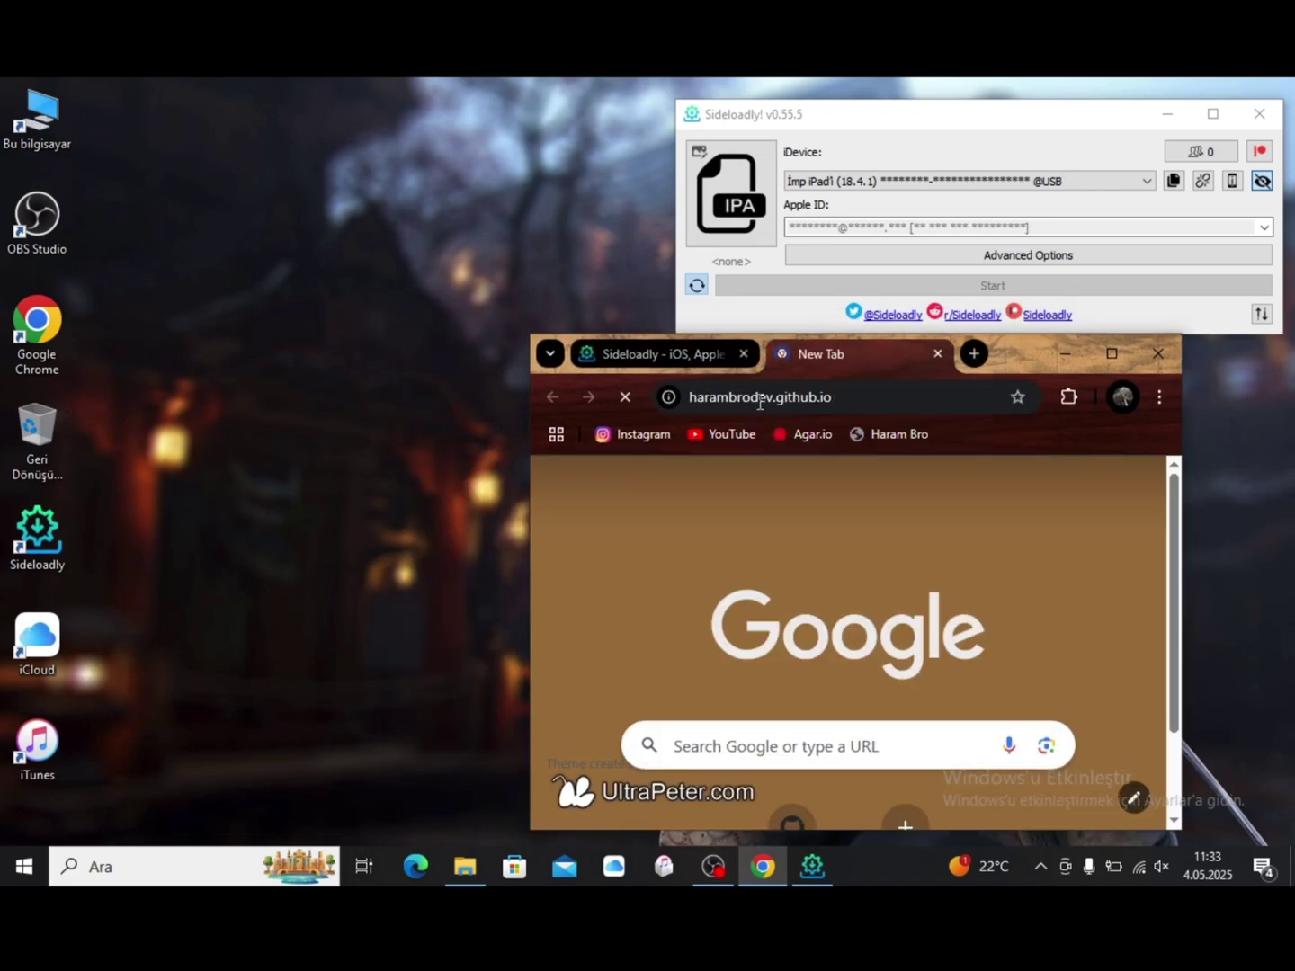
left_click(742, 353)
double_click(846, 355)
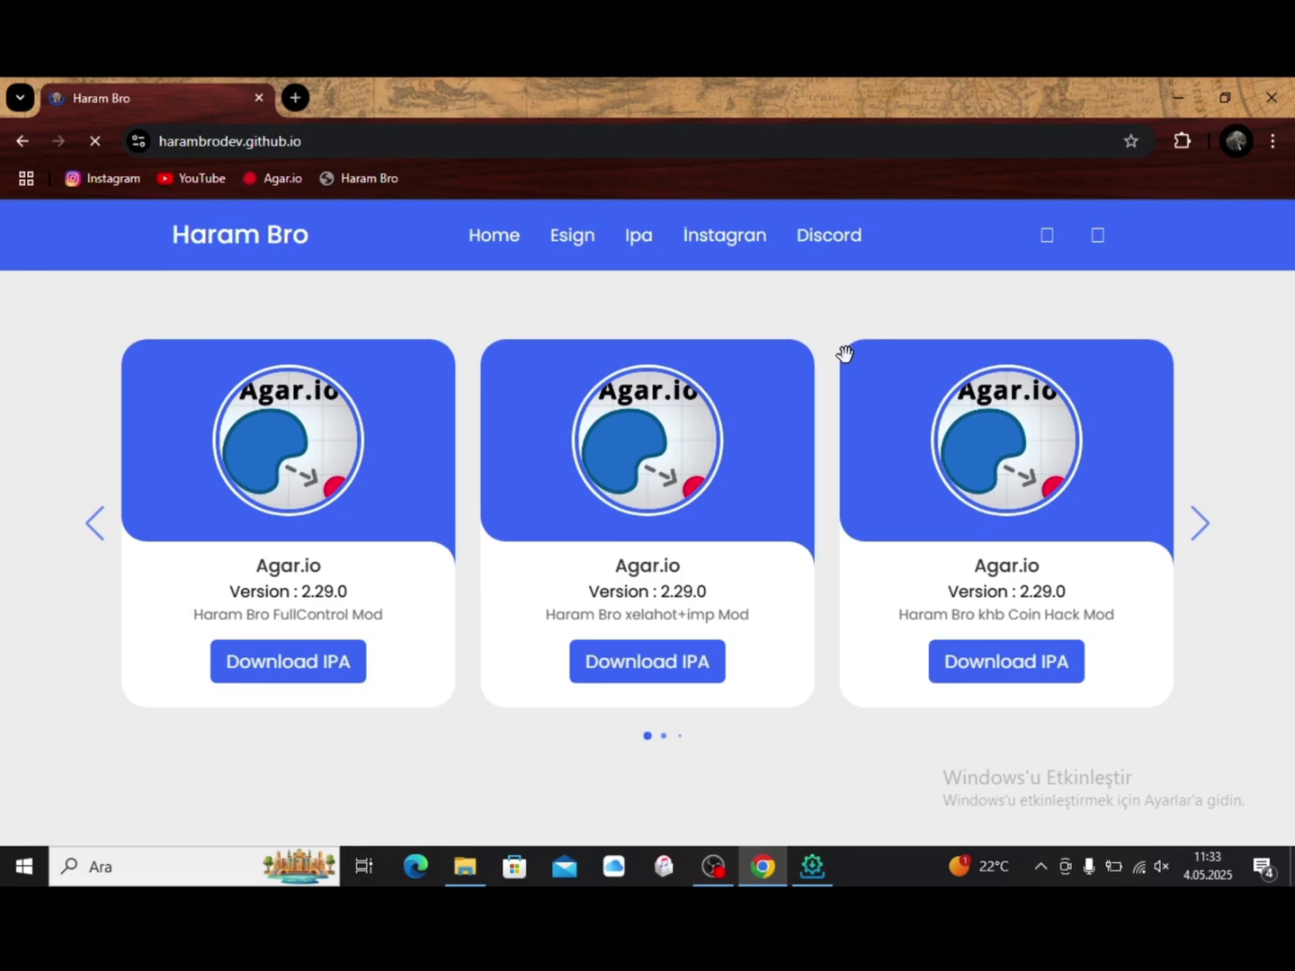
left_click(648, 241)
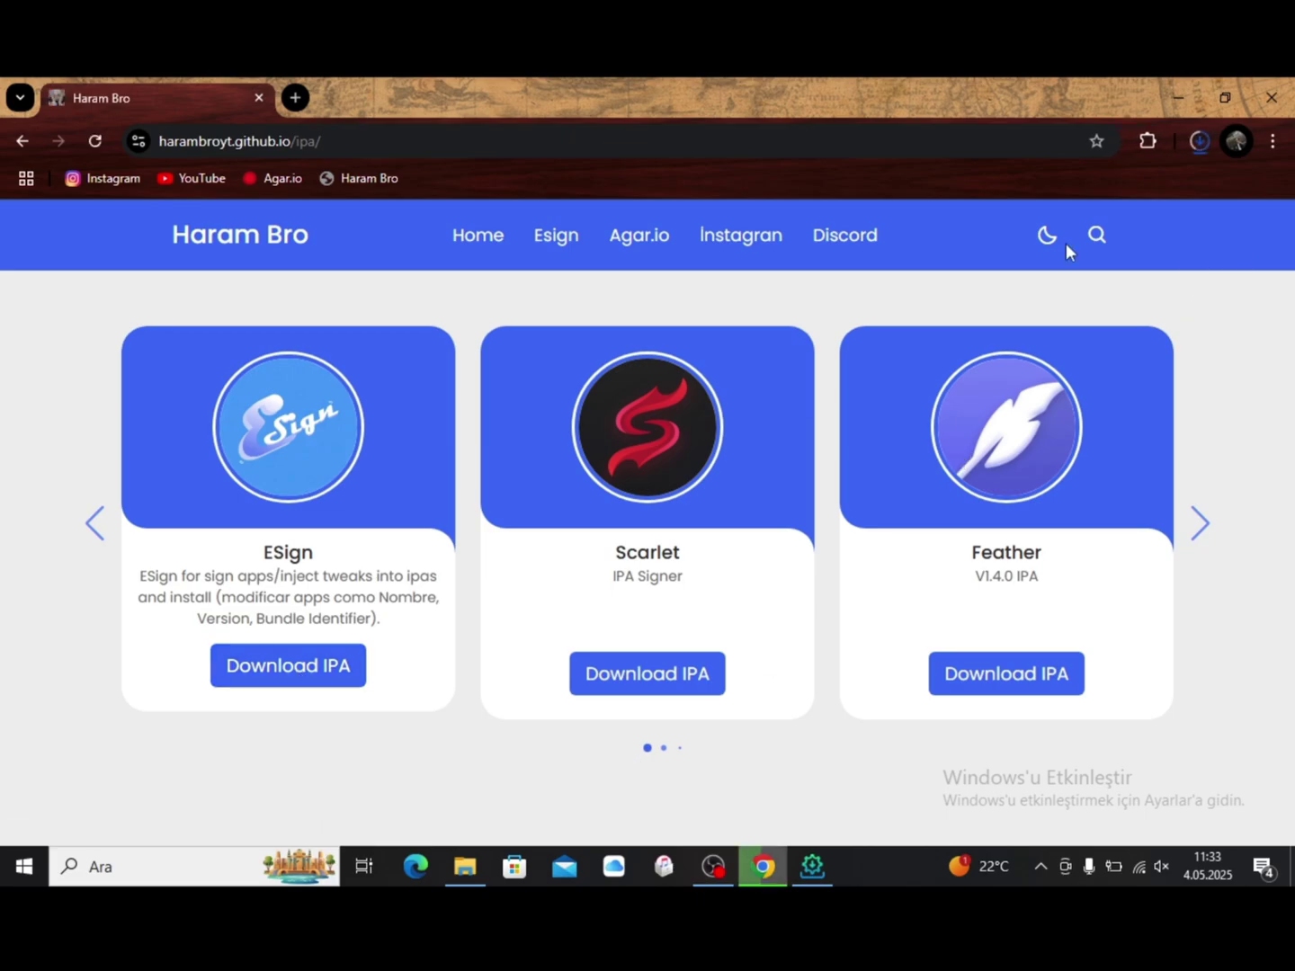
Confirm ESign.ipa finished downloading, then download the Scarlet and Feather IPAs
left_click(1198, 142)
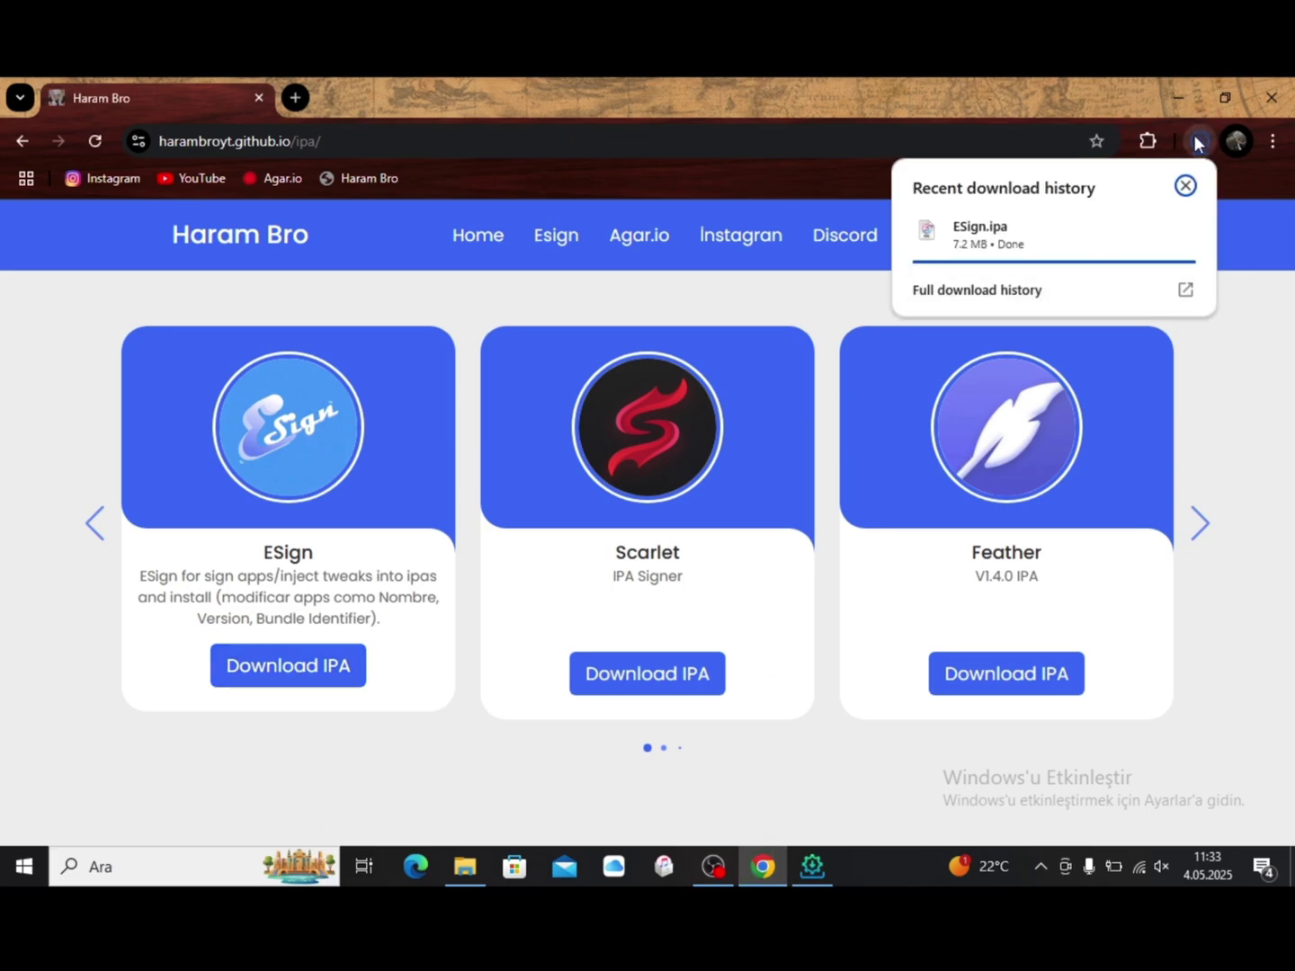
left_click(862, 420)
left_click(647, 689)
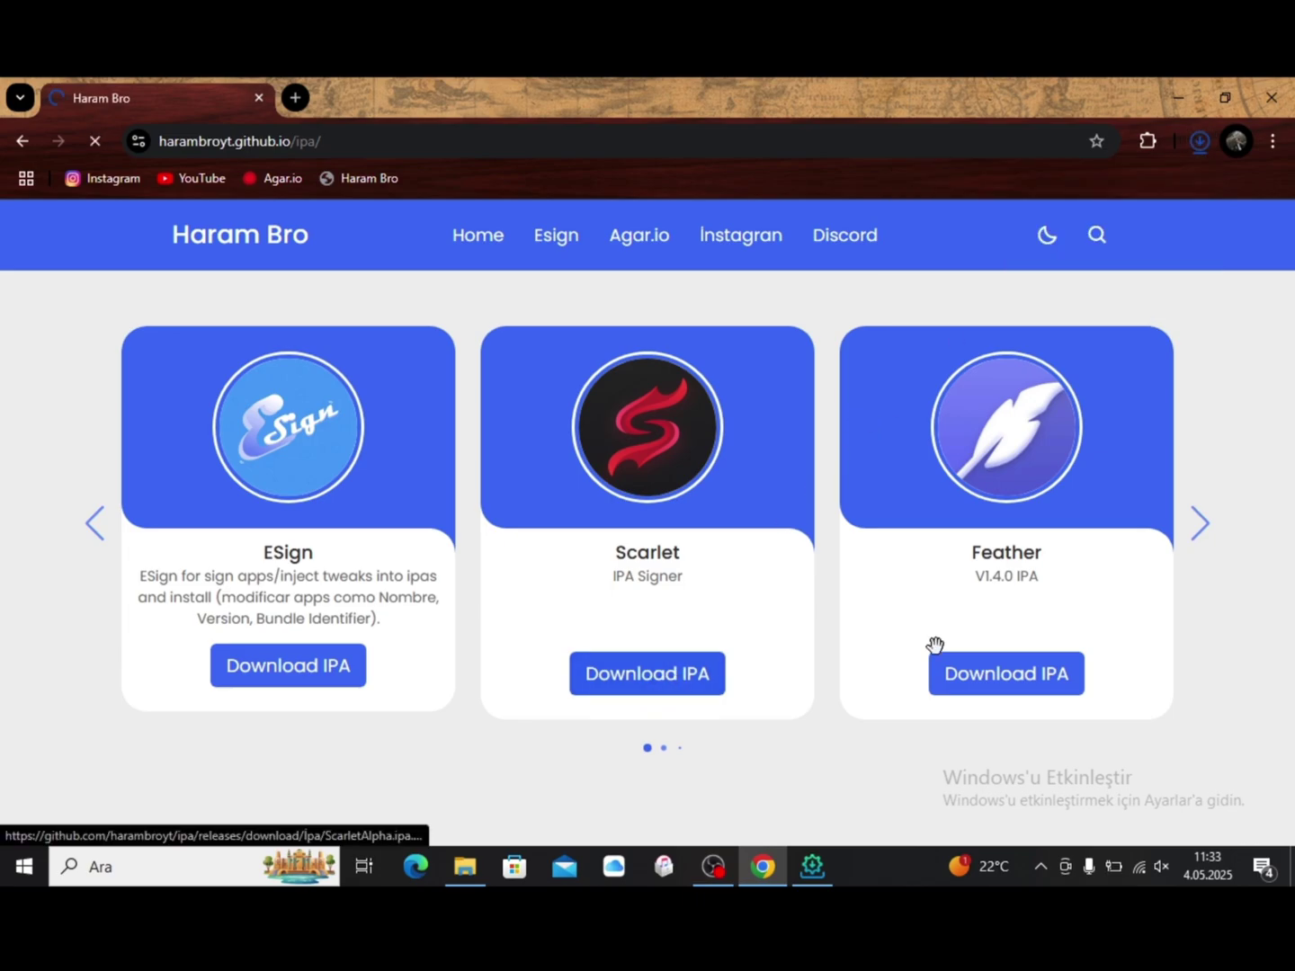
left_click(1012, 679)
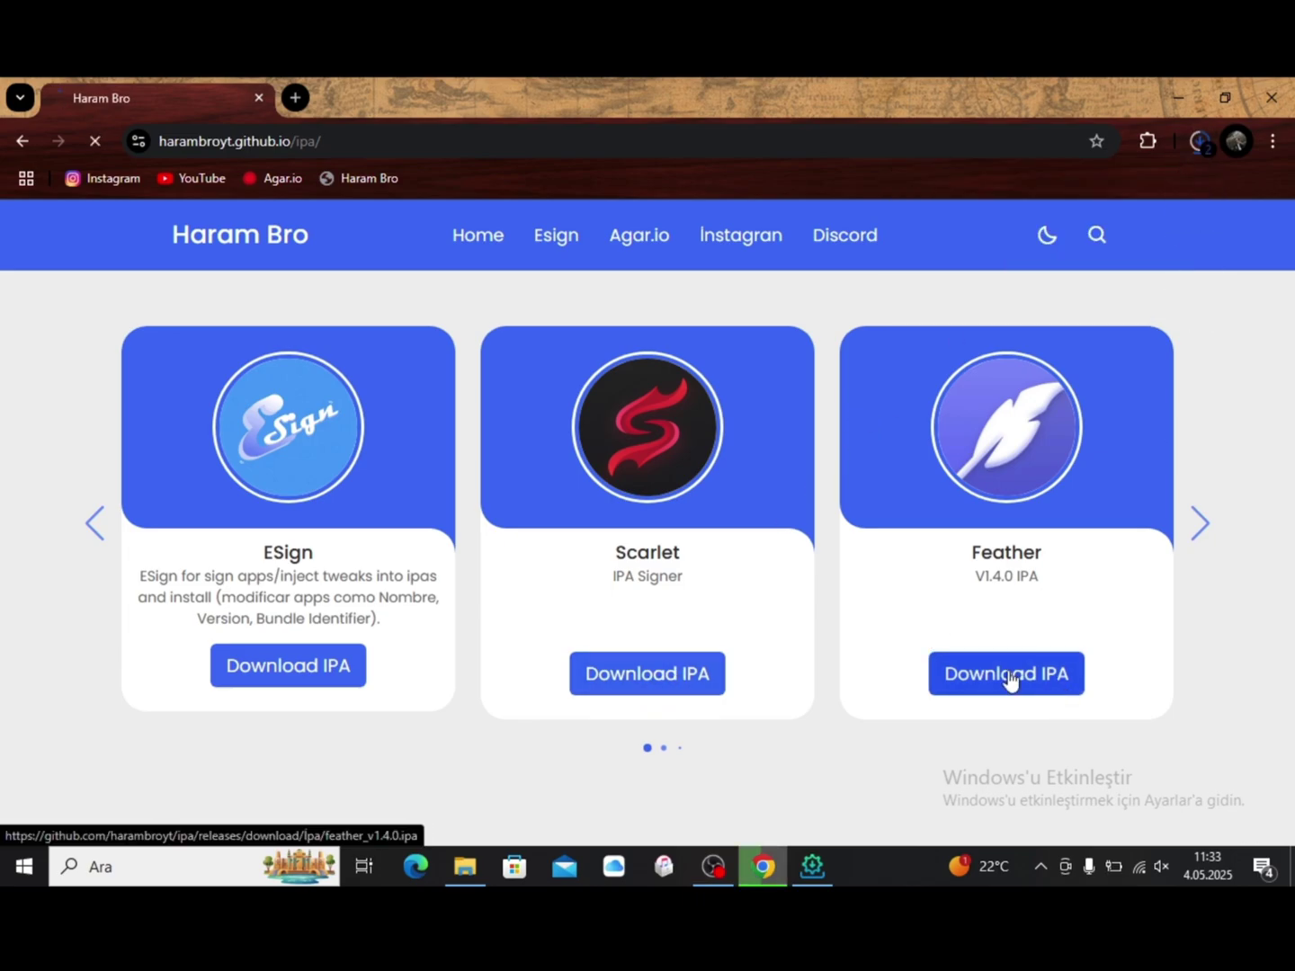
Advance the app carousel to download the TrollInstallerX IPA, then browse further apps
left_click(1203, 526)
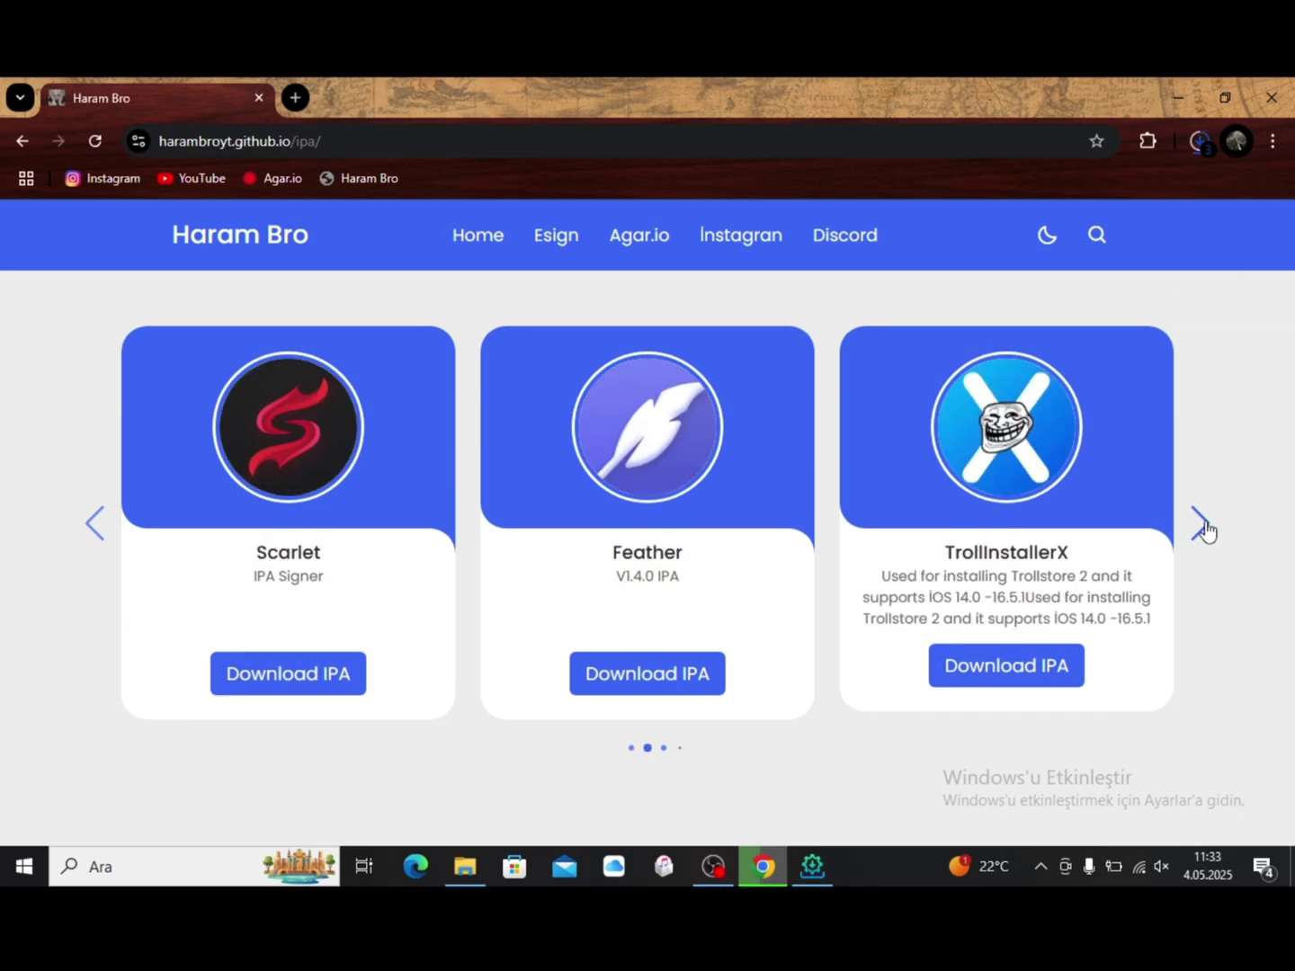
left_click(1203, 526)
left_click(1203, 526)
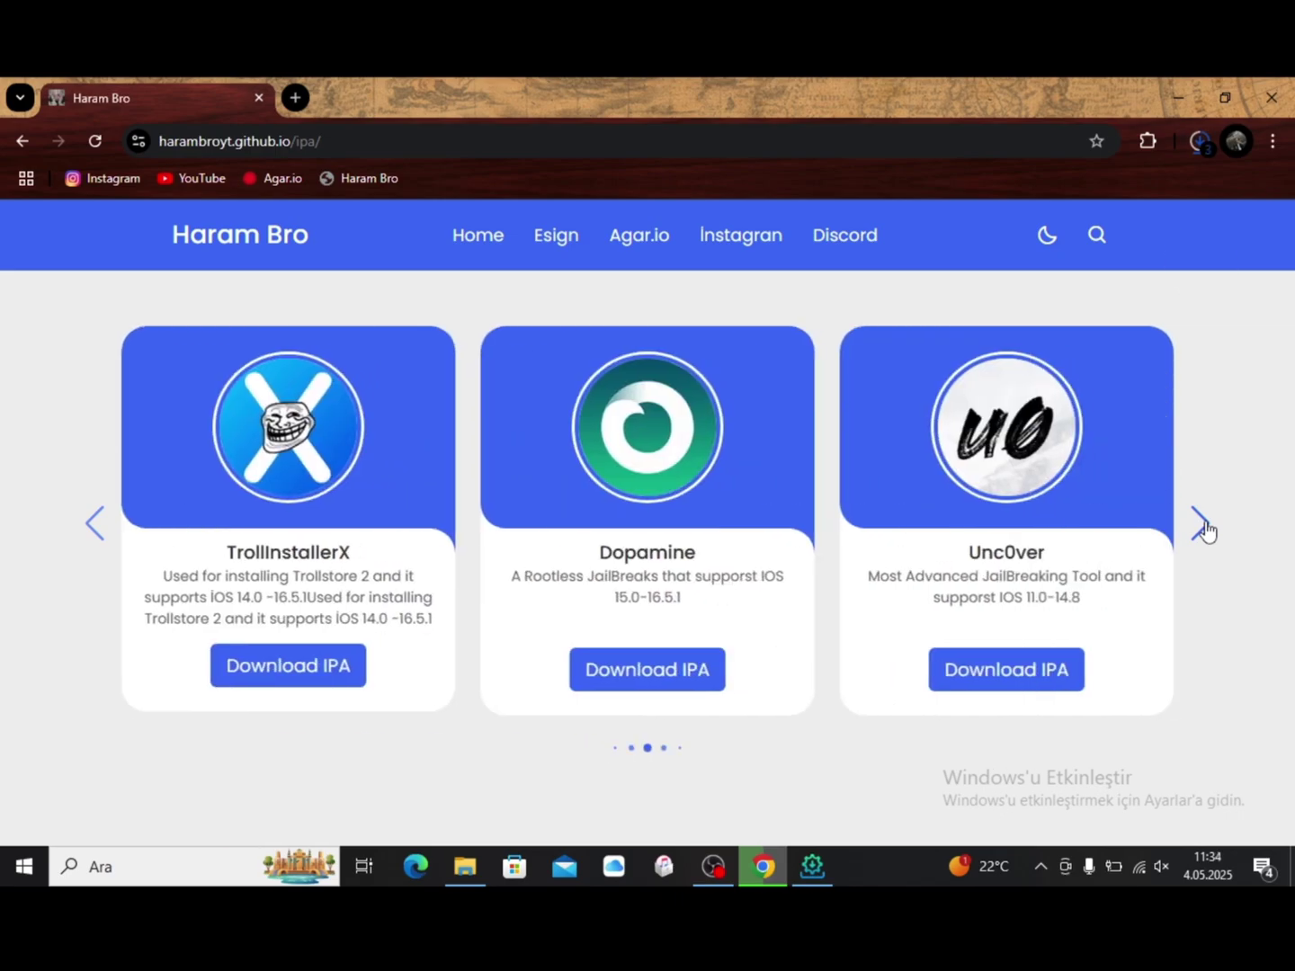
left_click(307, 670)
left_click(1208, 527)
left_click(1209, 528)
left_click(1208, 528)
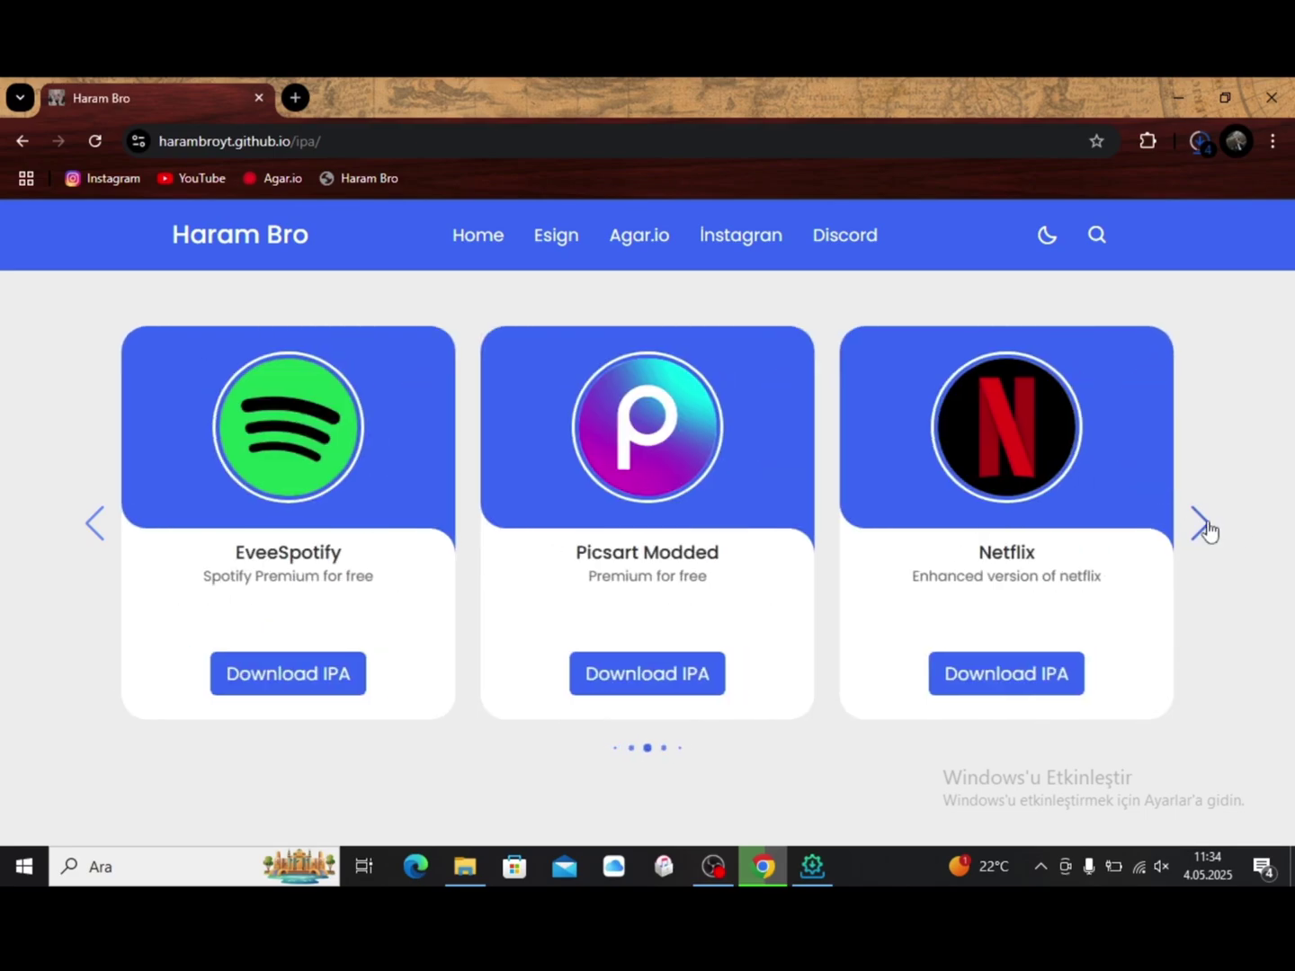
left_click(1206, 525)
left_click(1205, 525)
left_click(1206, 526)
left_click(1205, 526)
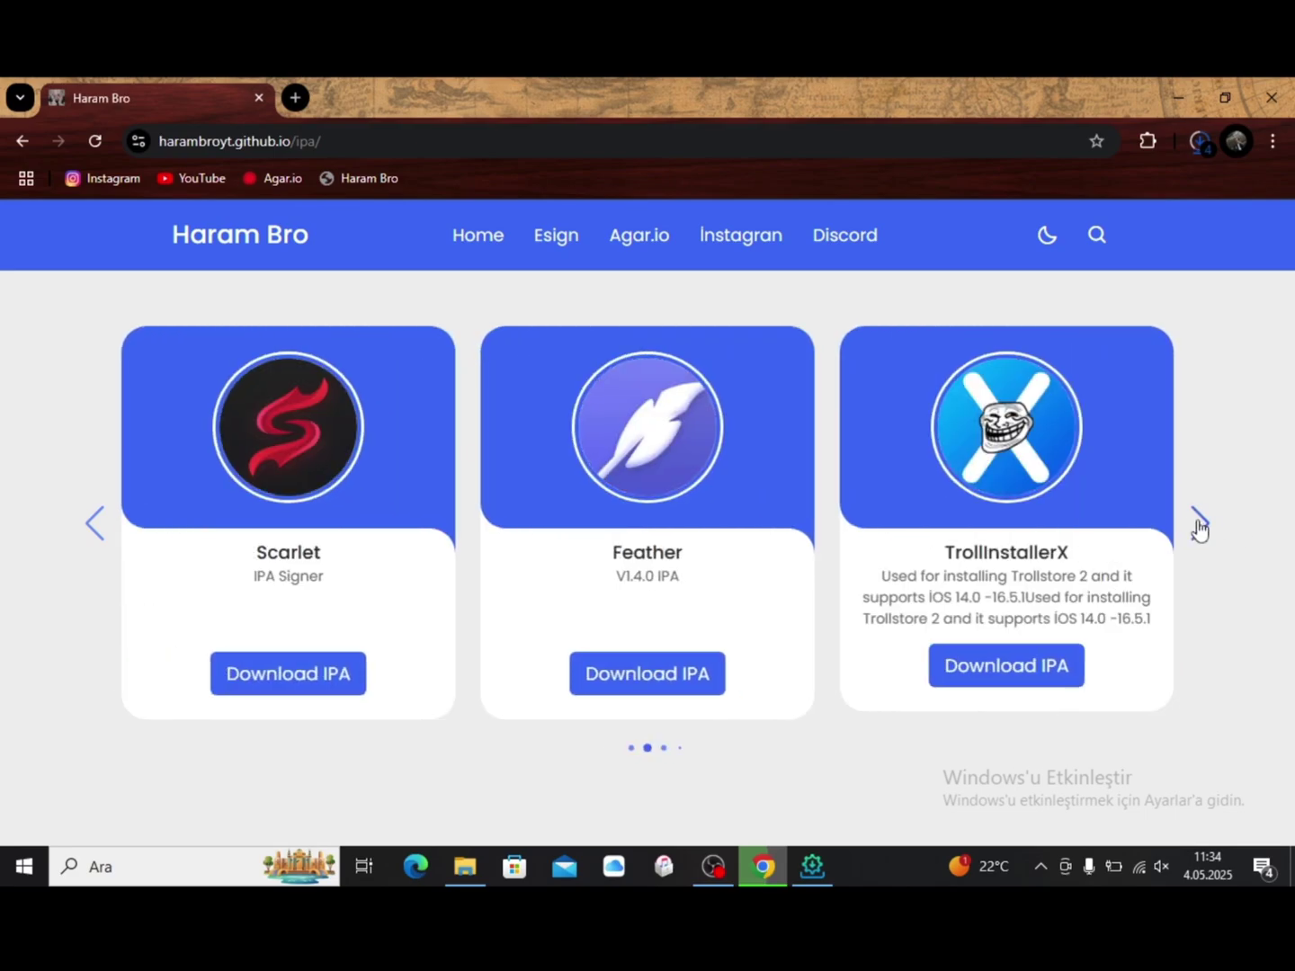
Open the Agar.io mods page and check recent downloads, where TrollInstallerX was blocked
left_click(636, 244)
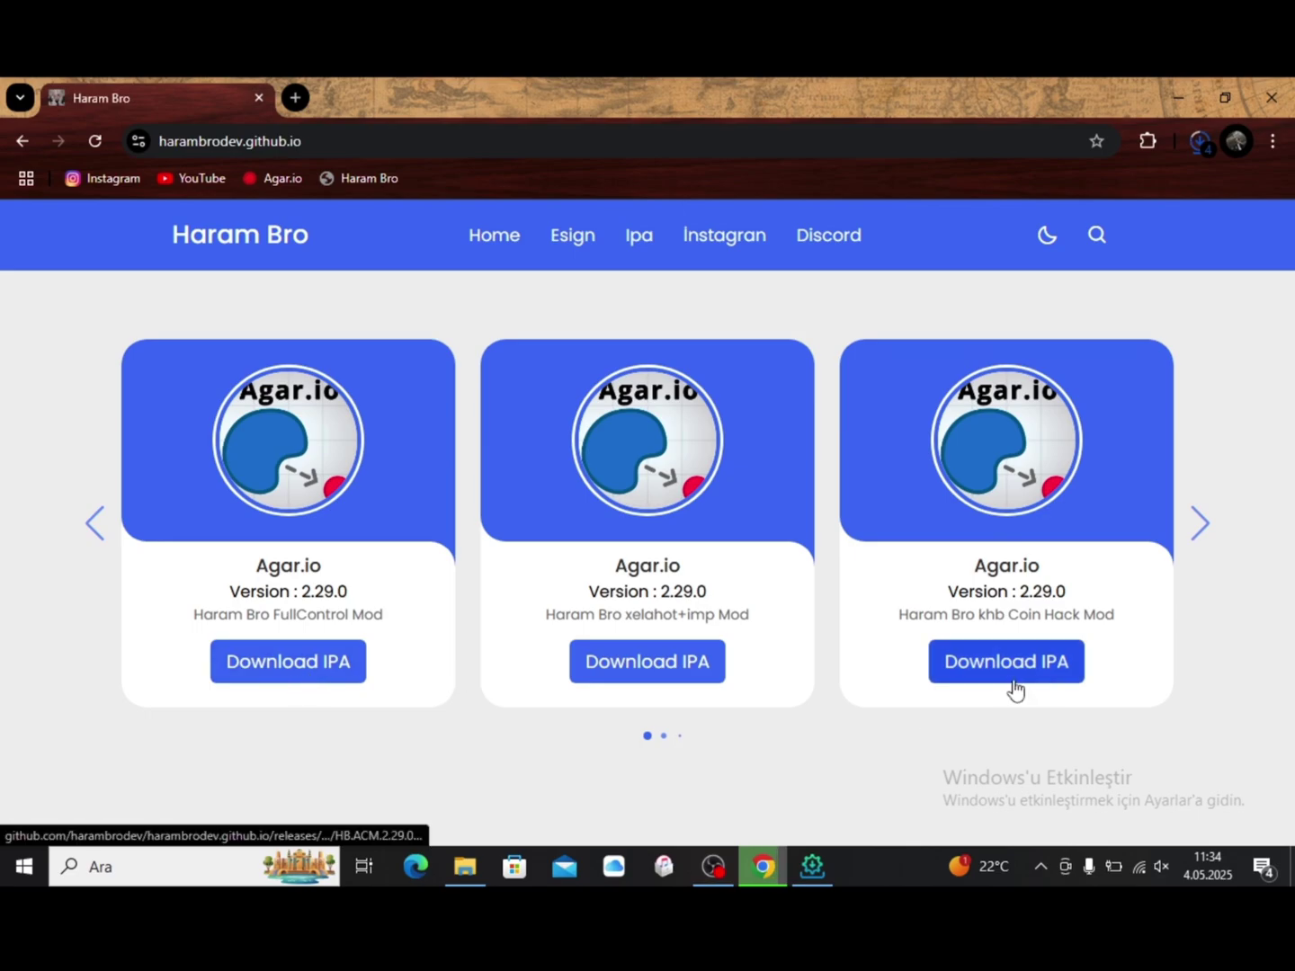
left_click(1197, 141)
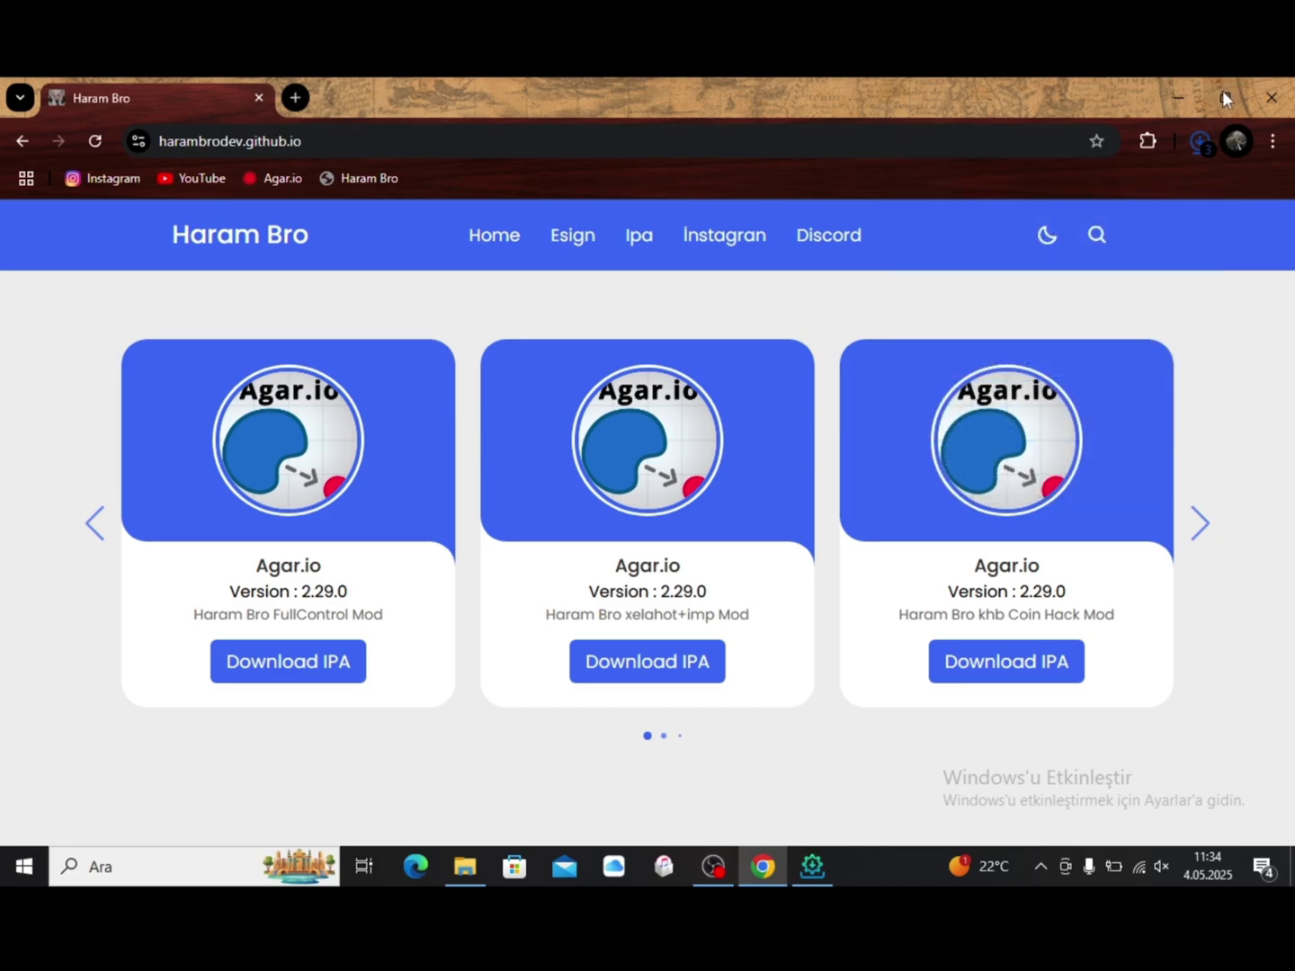
left_click(1225, 95)
right_click(577, 83)
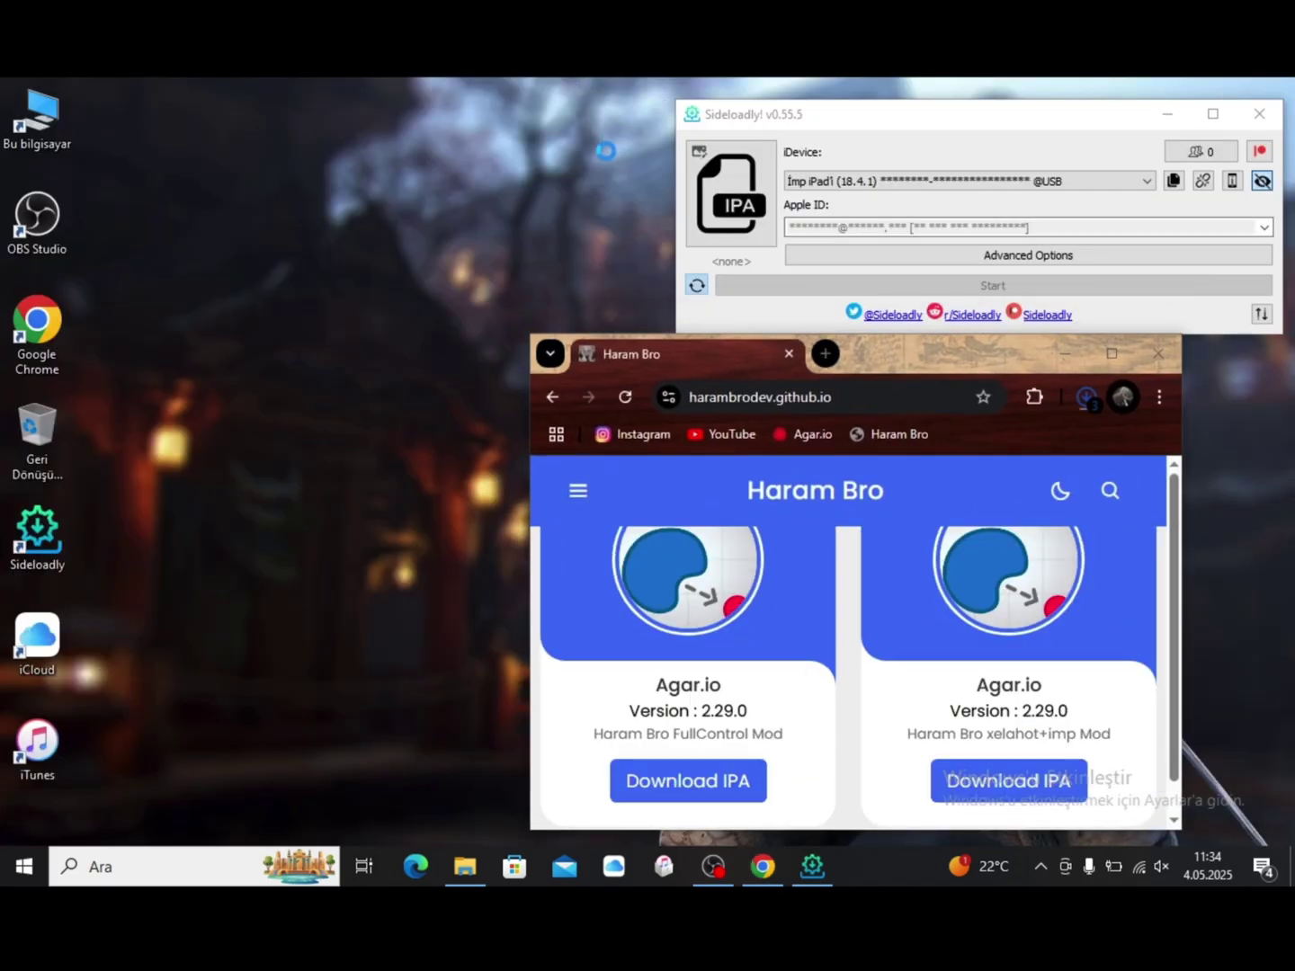
left_click(960, 339)
double_click(958, 344)
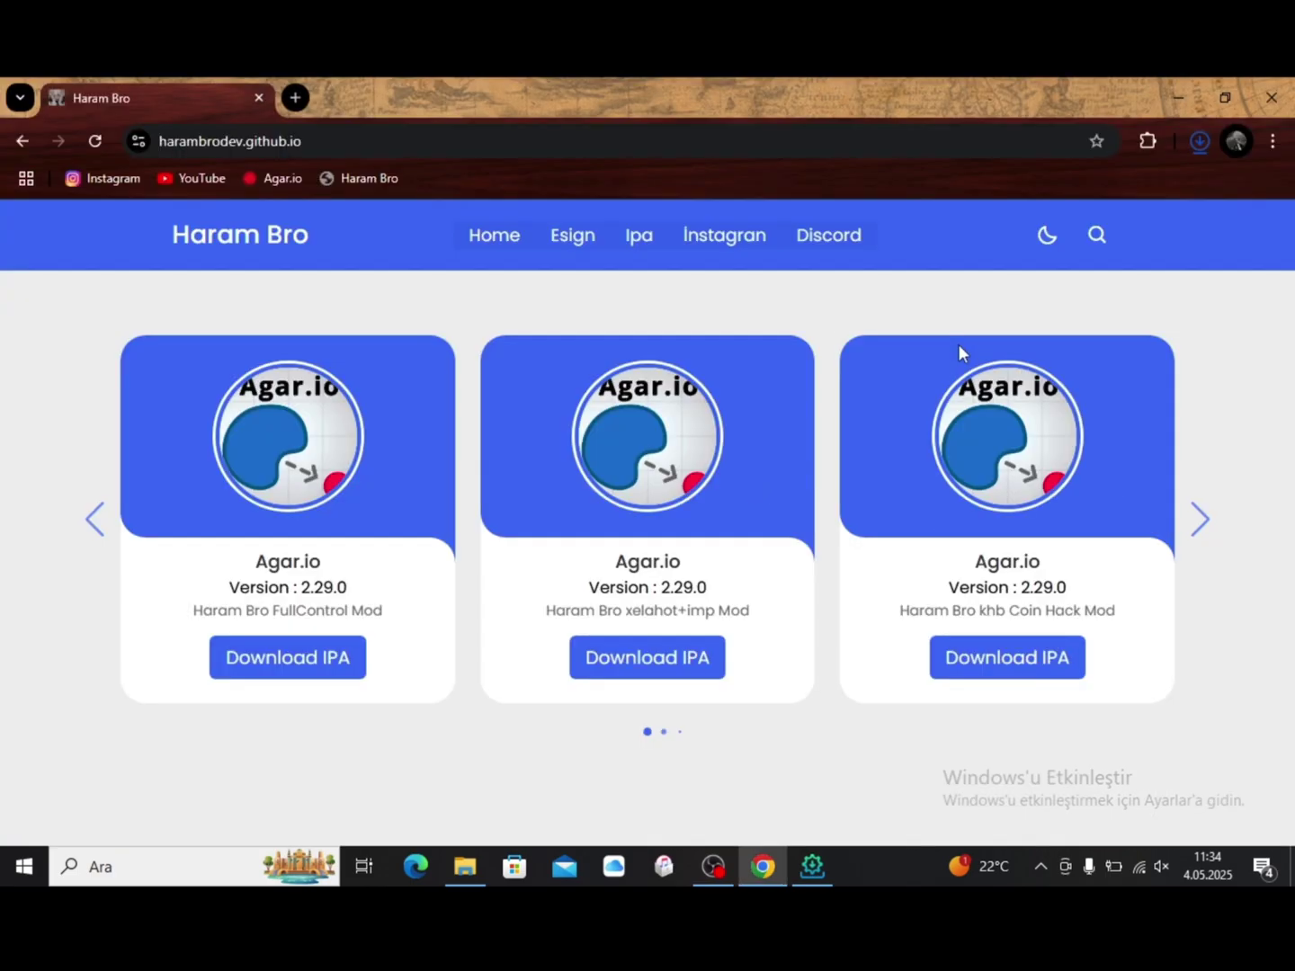
left_click(1204, 141)
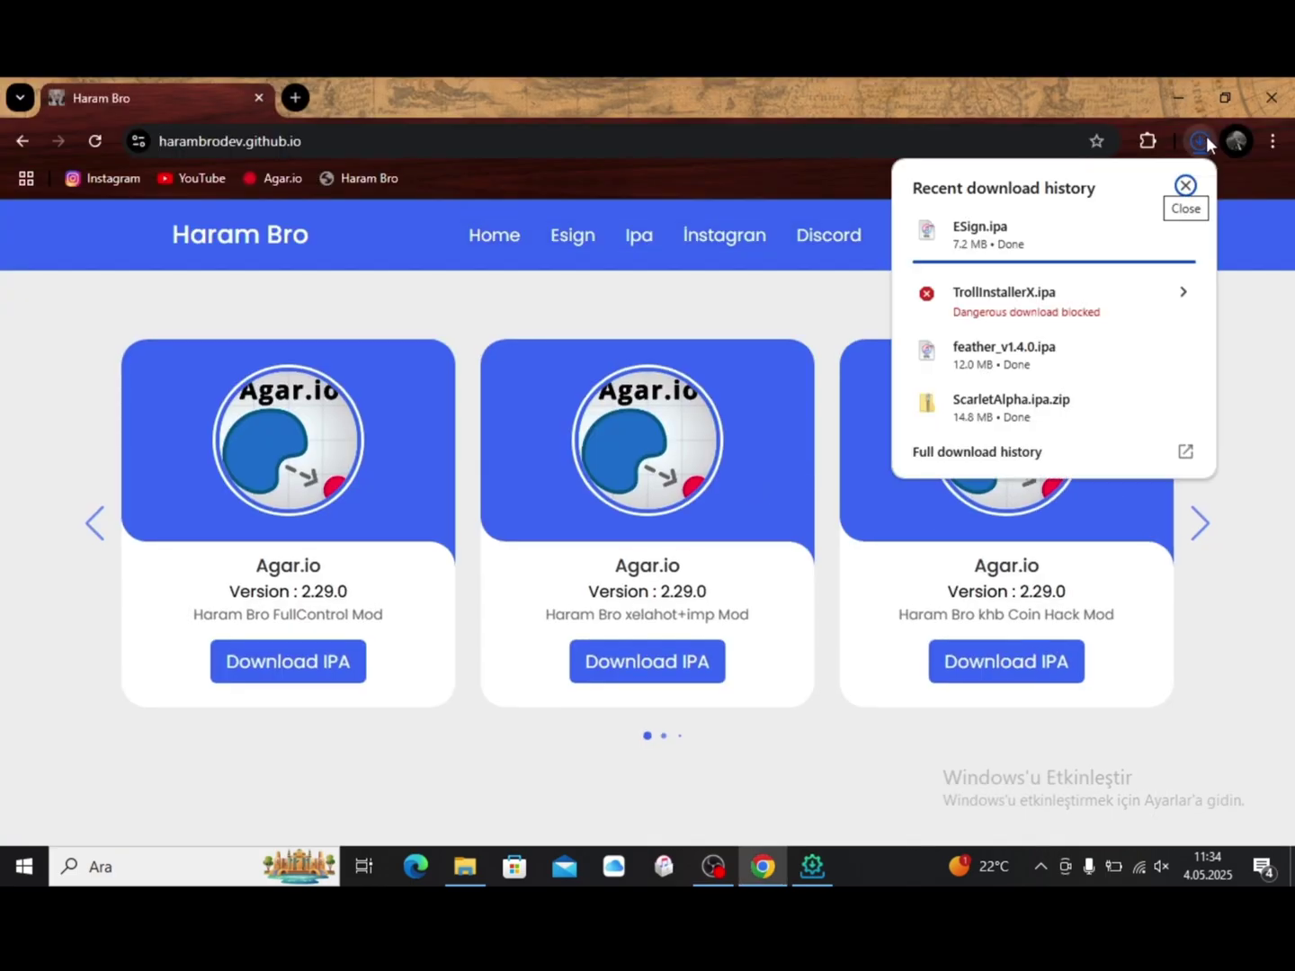
Download the khb Coin Hack Mod IPA (HB.ACM.2.29.0.ipa) and shrink the browser window
left_click(991, 661)
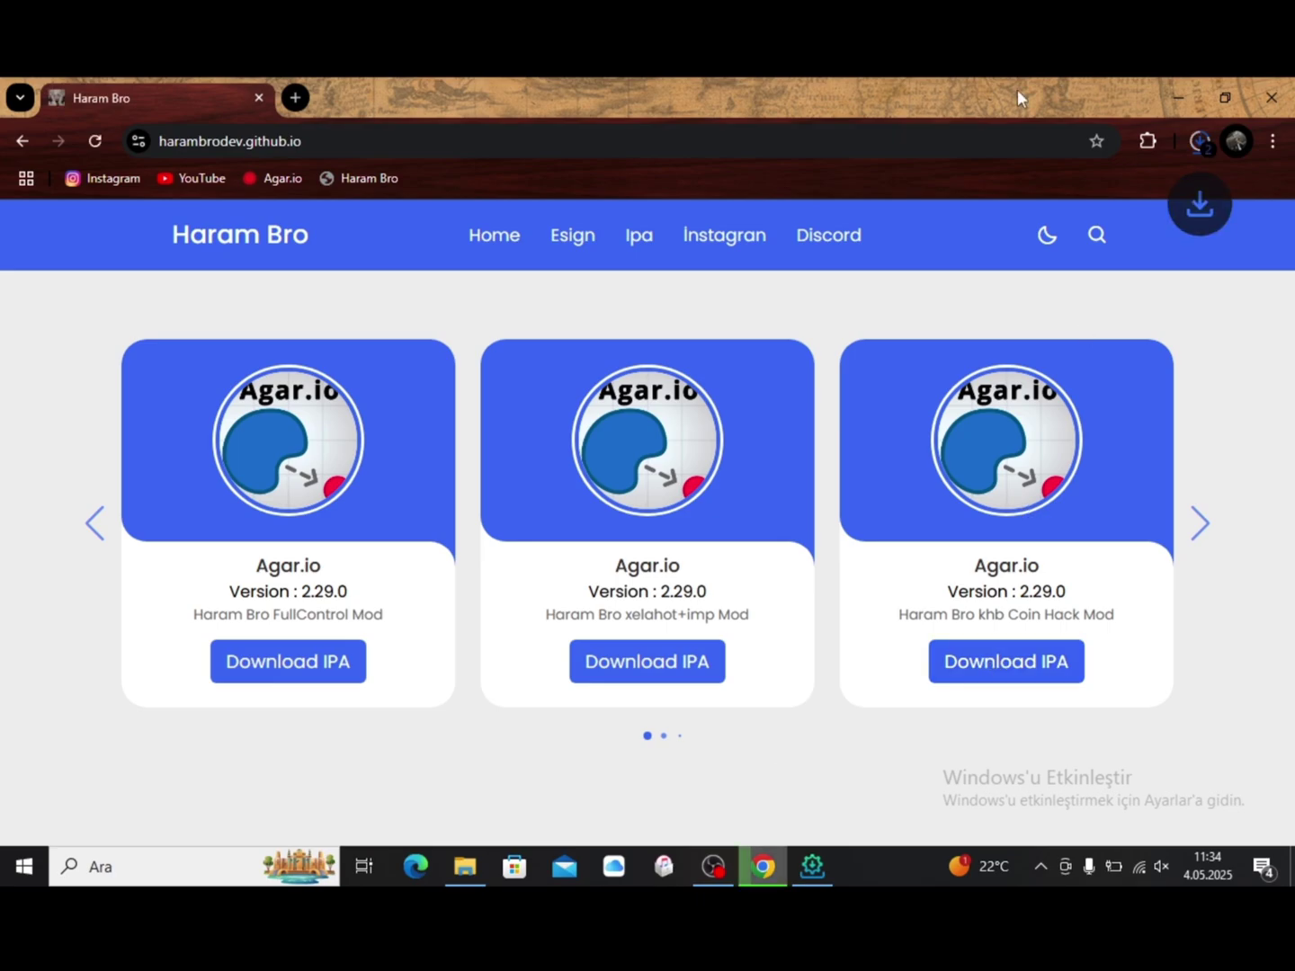
left_click(1197, 142)
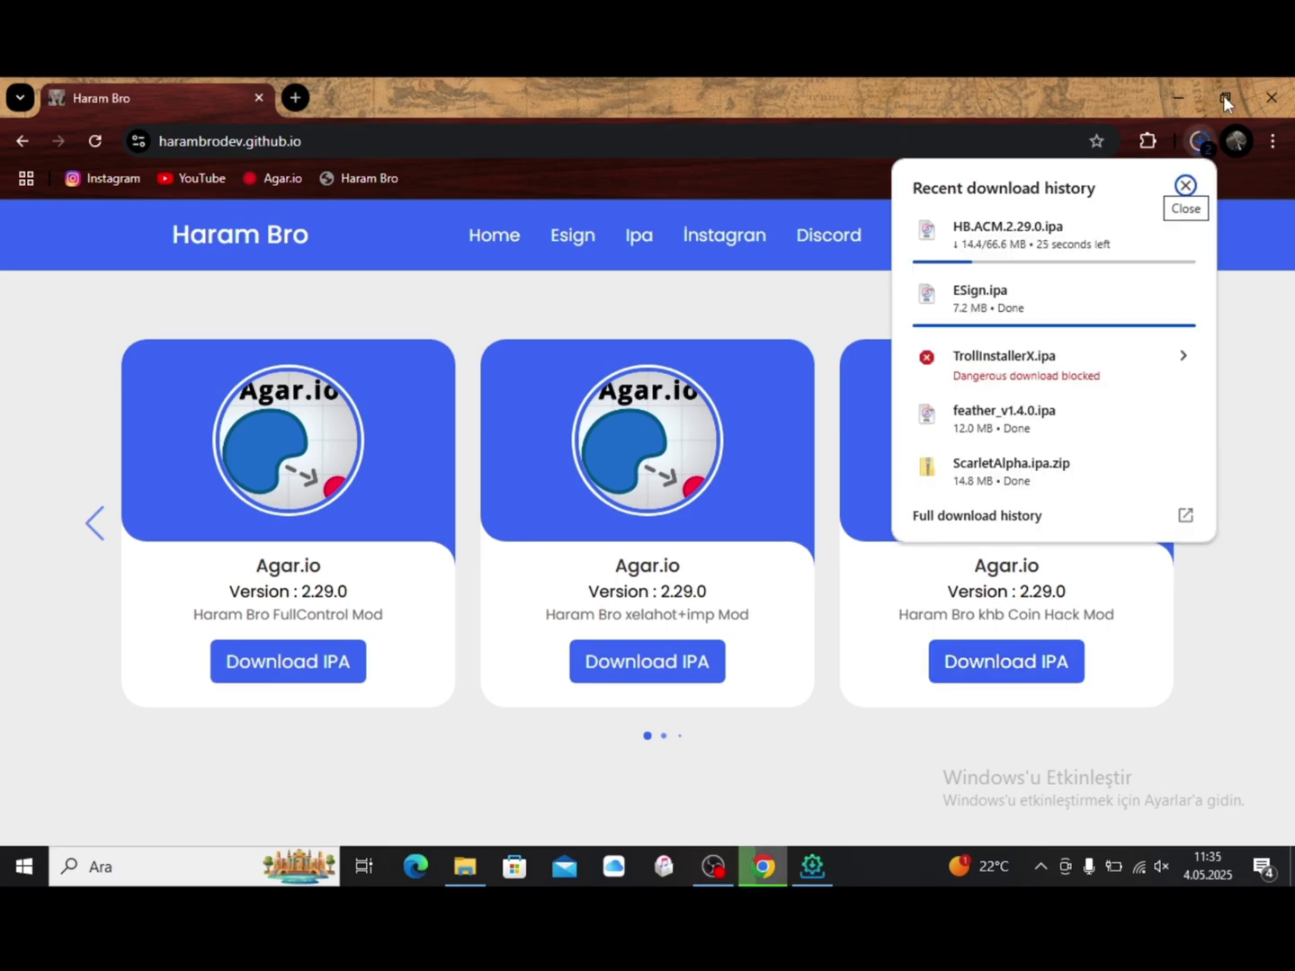
left_click(1225, 97)
left_click_drag(918, 349, 1050, 357)
Minimize Chrome, refresh the desktop and open a File Explorer window at the lower right
left_click(1116, 360)
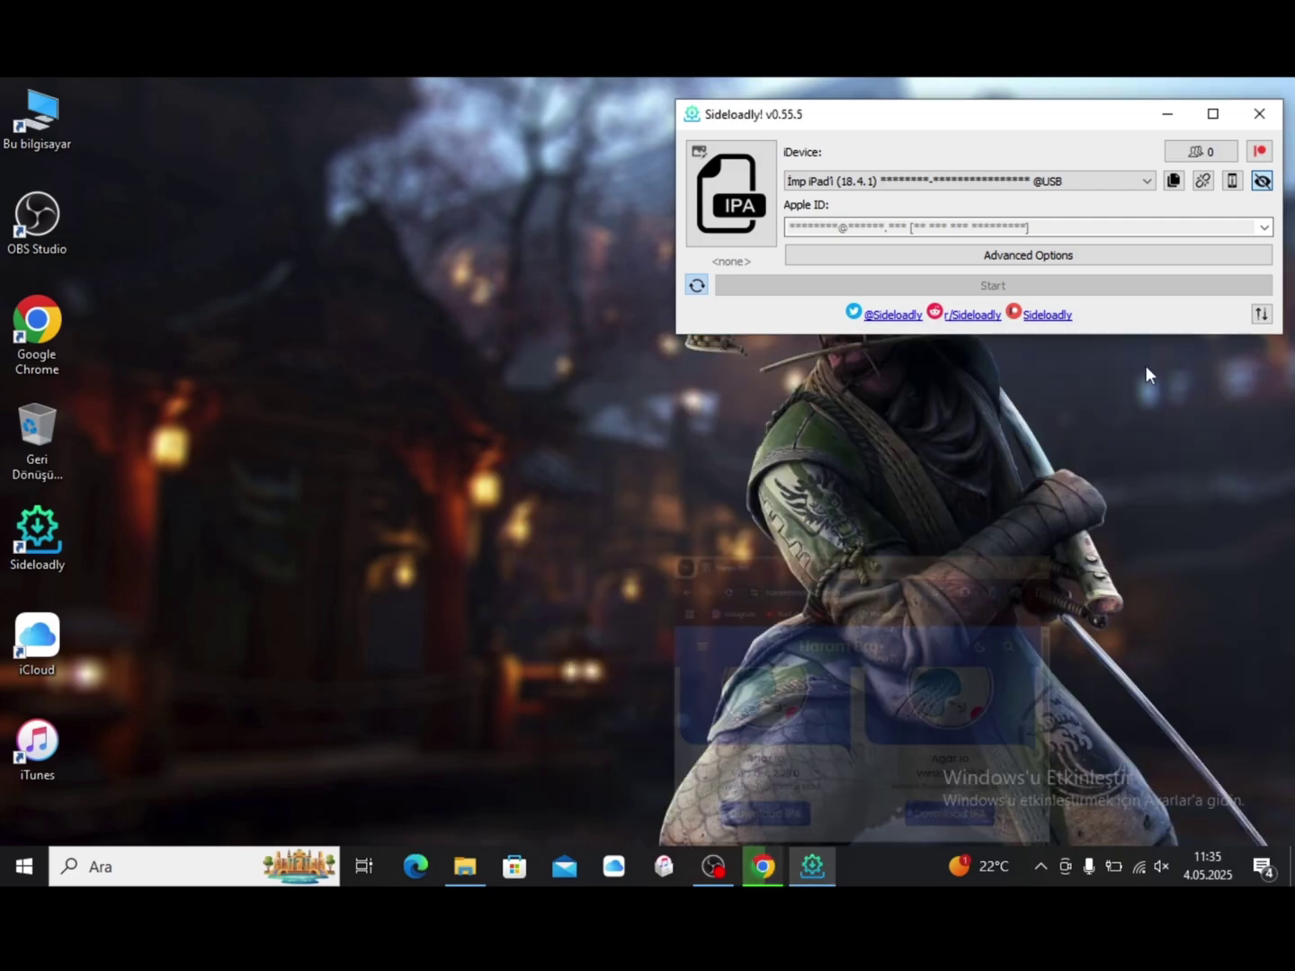
right_click(957, 385)
left_click(1000, 444)
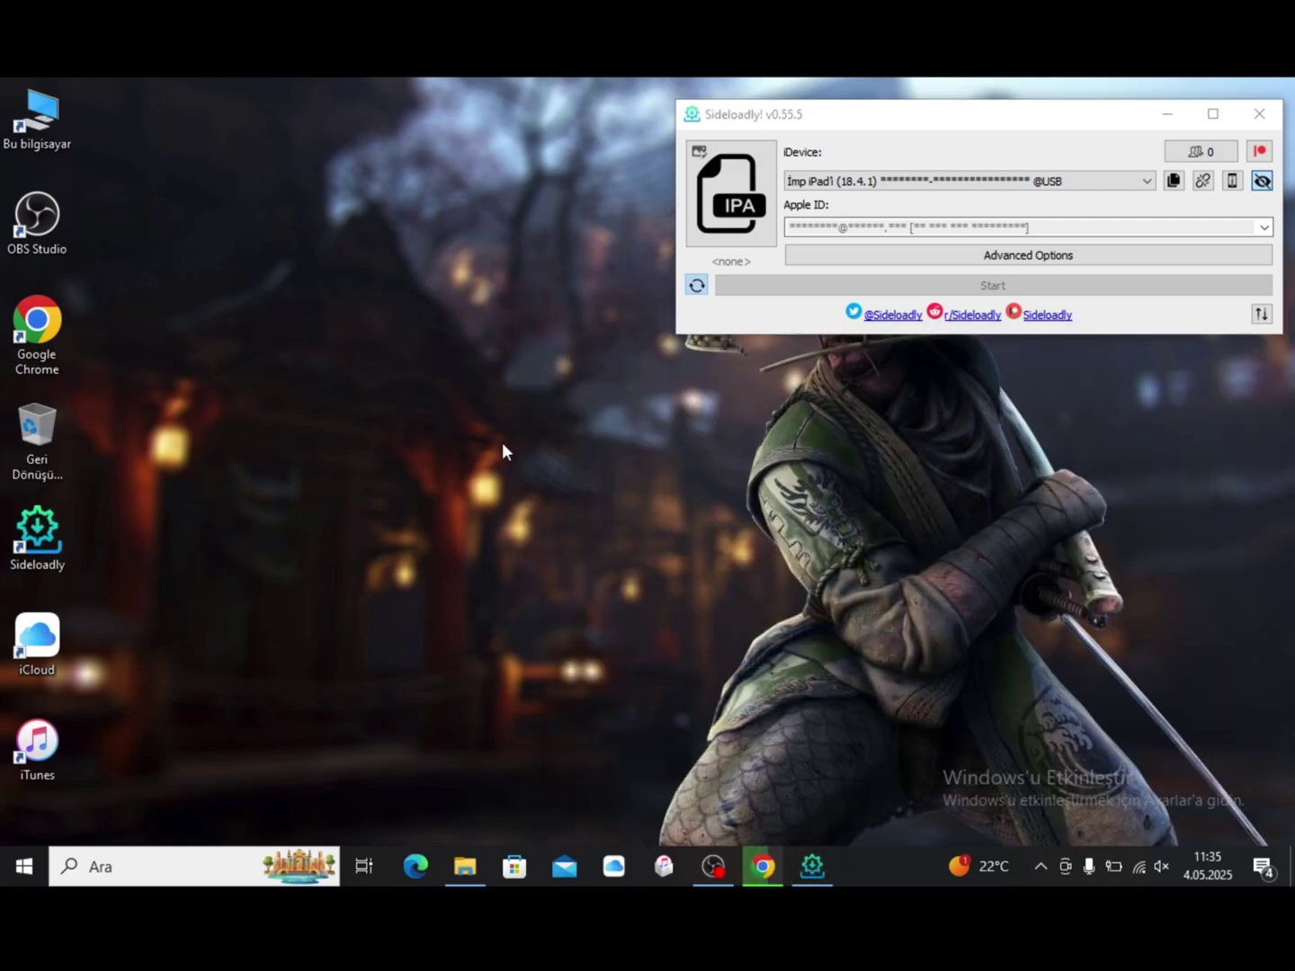
mouse_move(459, 881)
left_click(473, 828)
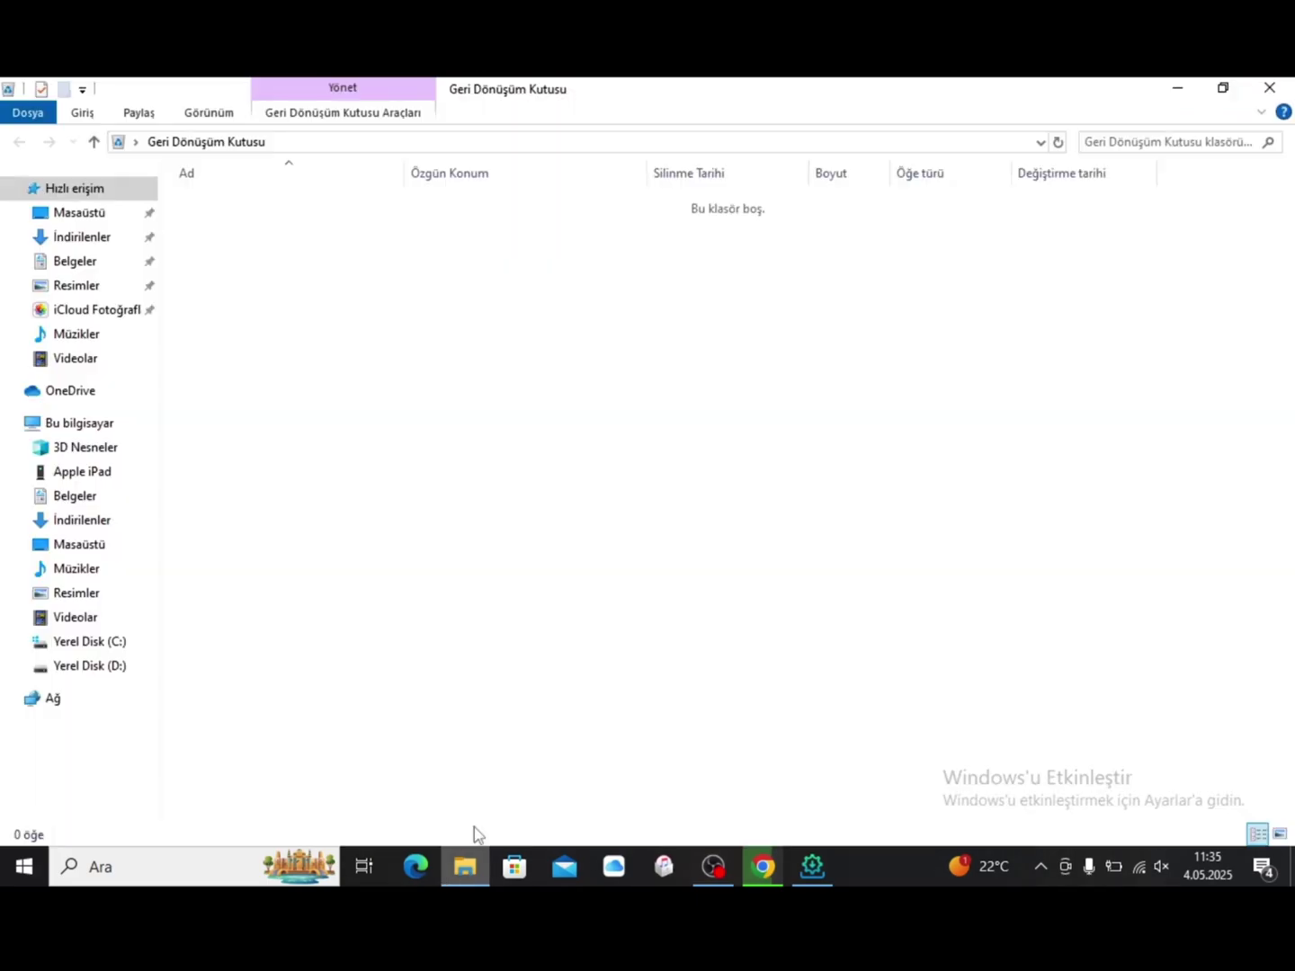
double_click(758, 101)
left_click_drag(881, 100, 1068, 393)
Go to the Downloads folder and drag ESign.ipa onto Sideloadly's IPA box
left_click(711, 537)
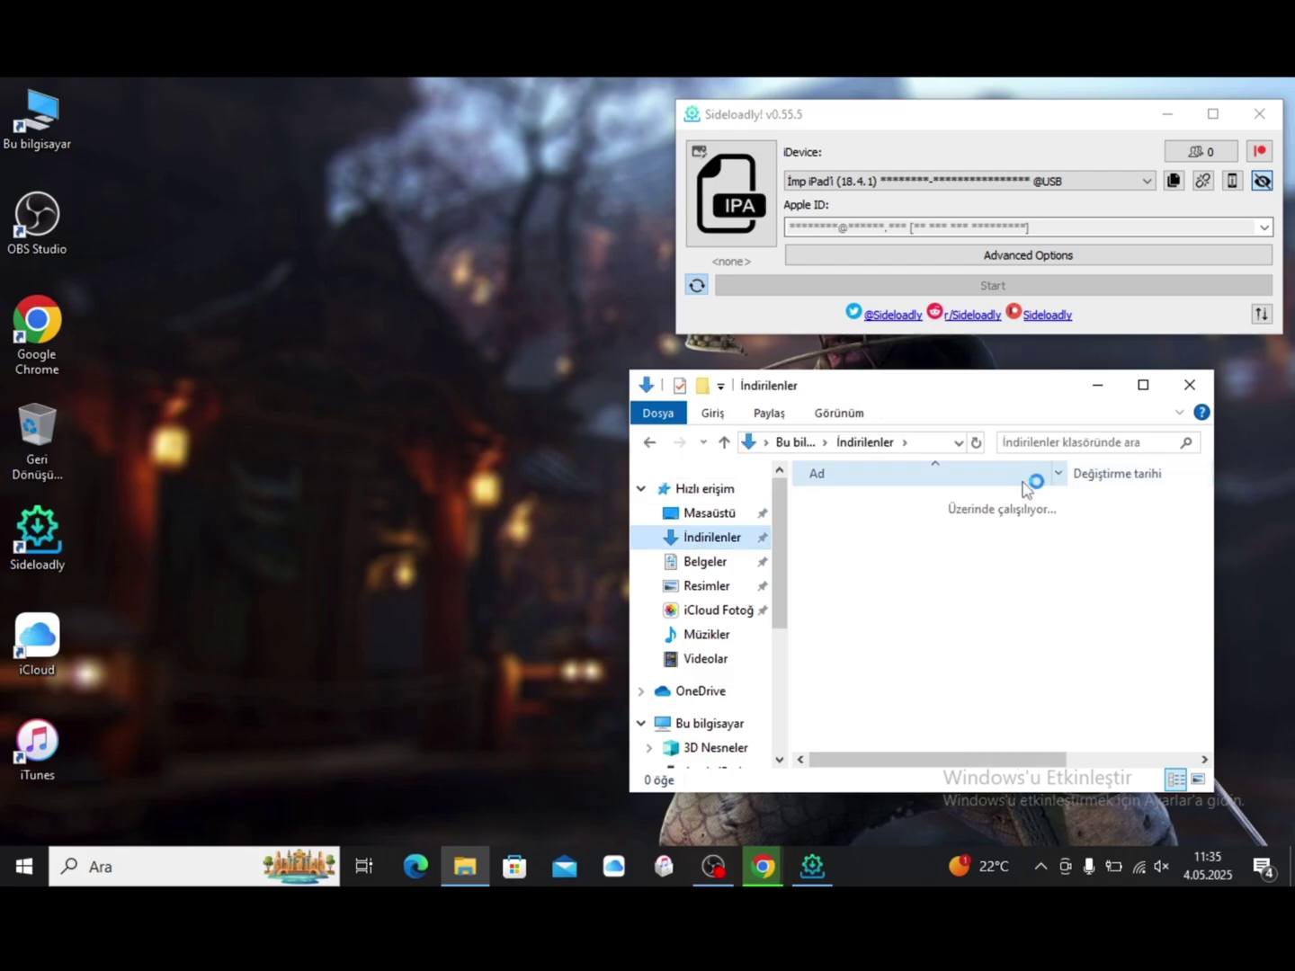
right_click(415, 323)
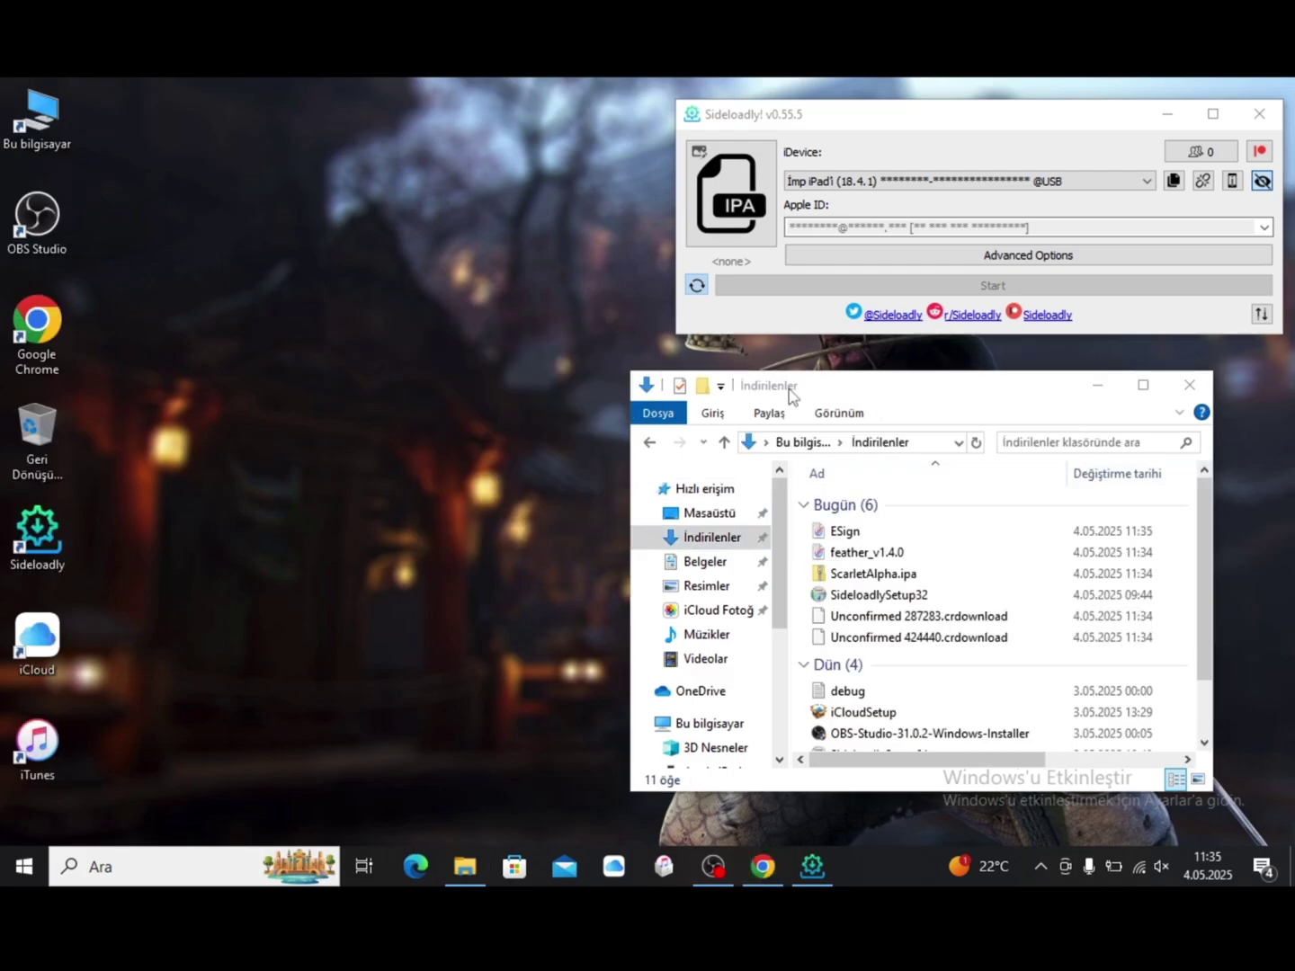
left_click_drag(821, 387, 881, 383)
left_click_drag(895, 527, 731, 239)
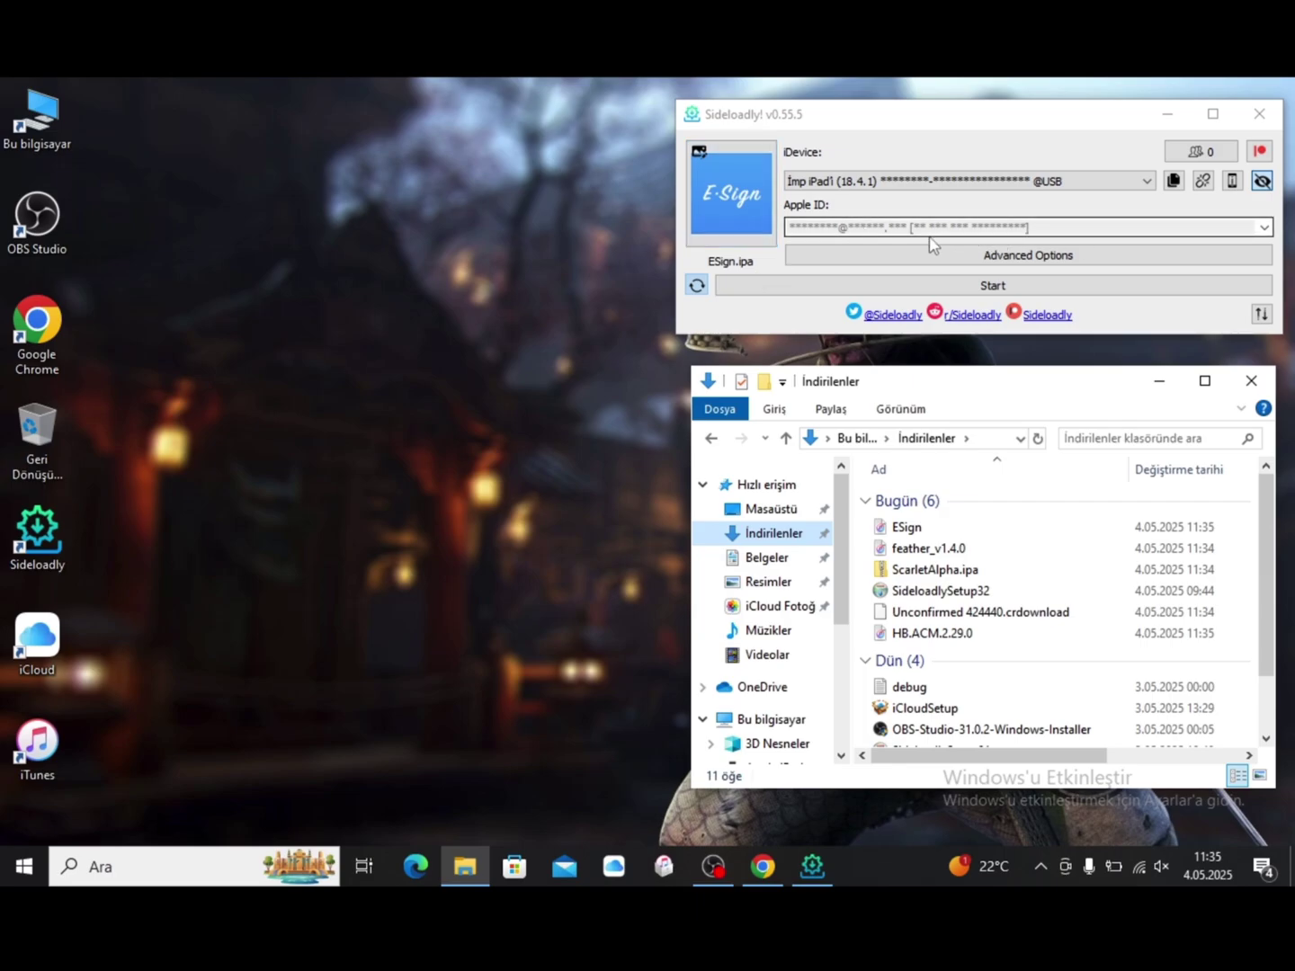
Start sideloading ESign onto the iPad from Sideloadly
left_click(965, 236)
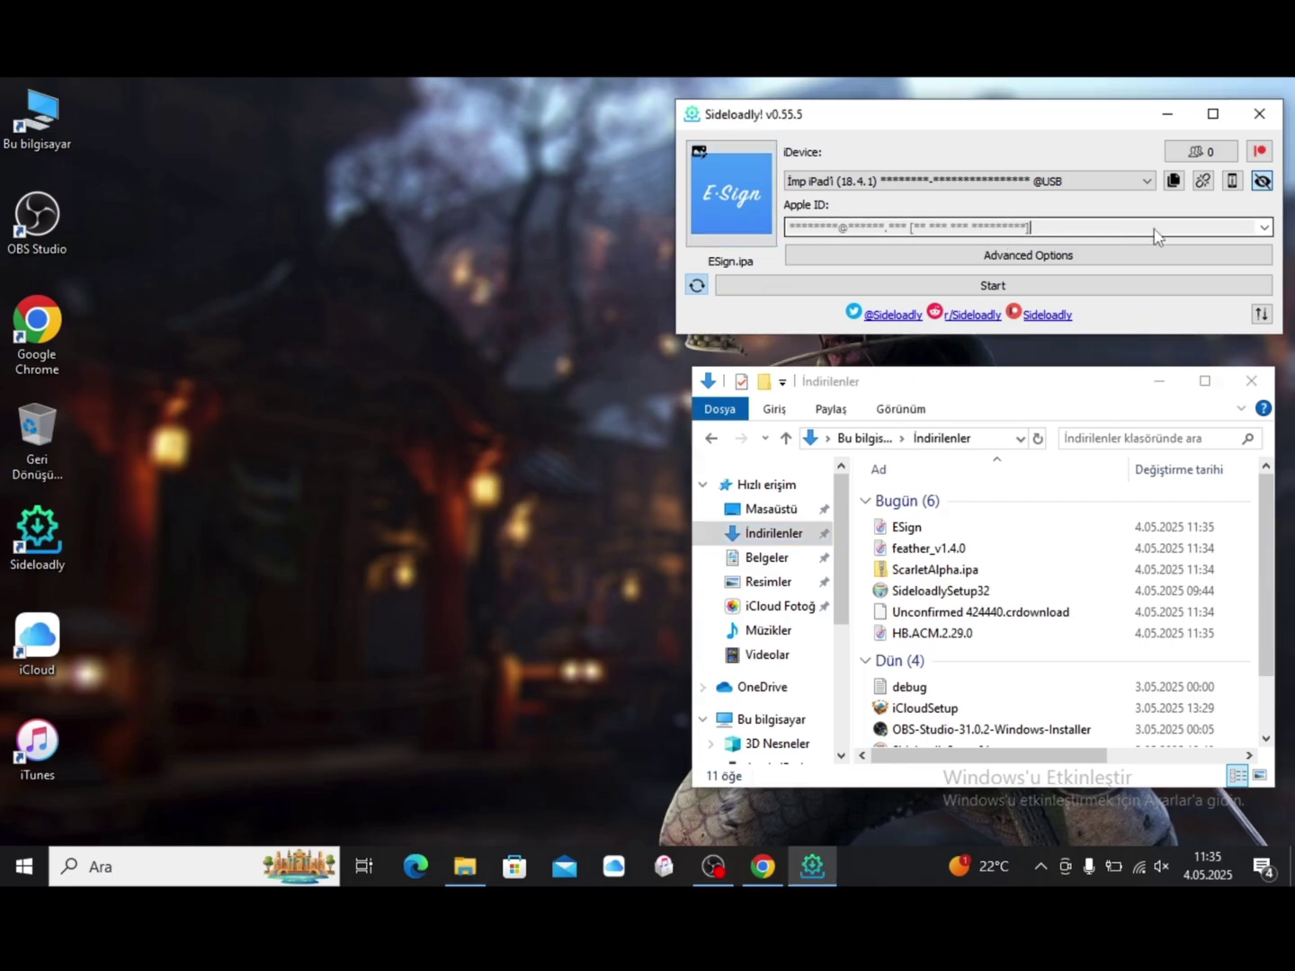
left_click(1097, 288)
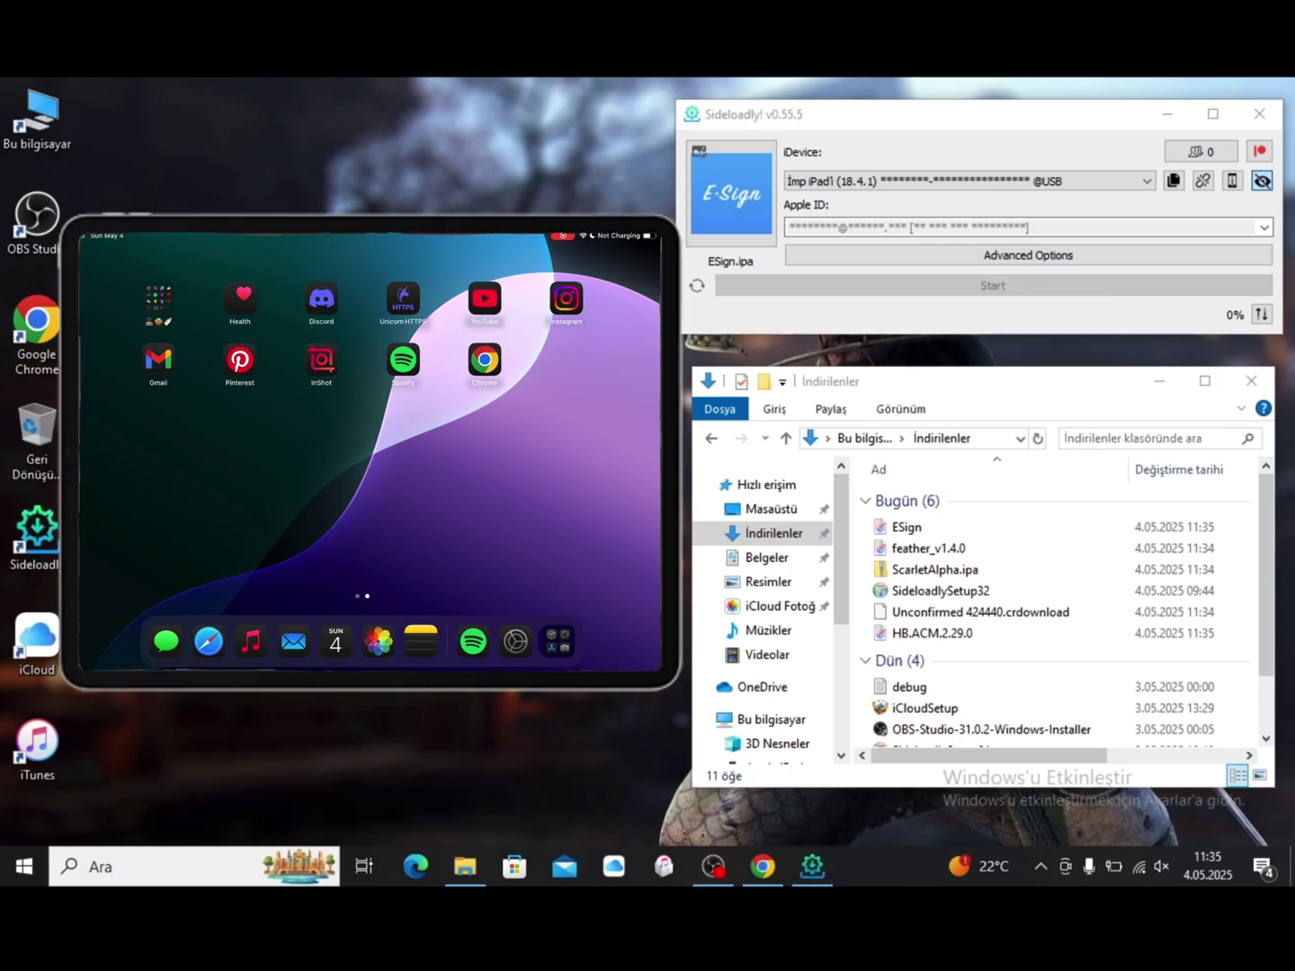
right_click(556, 268)
key("Escape")
Follow the install log until Done, then drag feather_v1.4.0.ipa into Sideloadly
left_click(1262, 314)
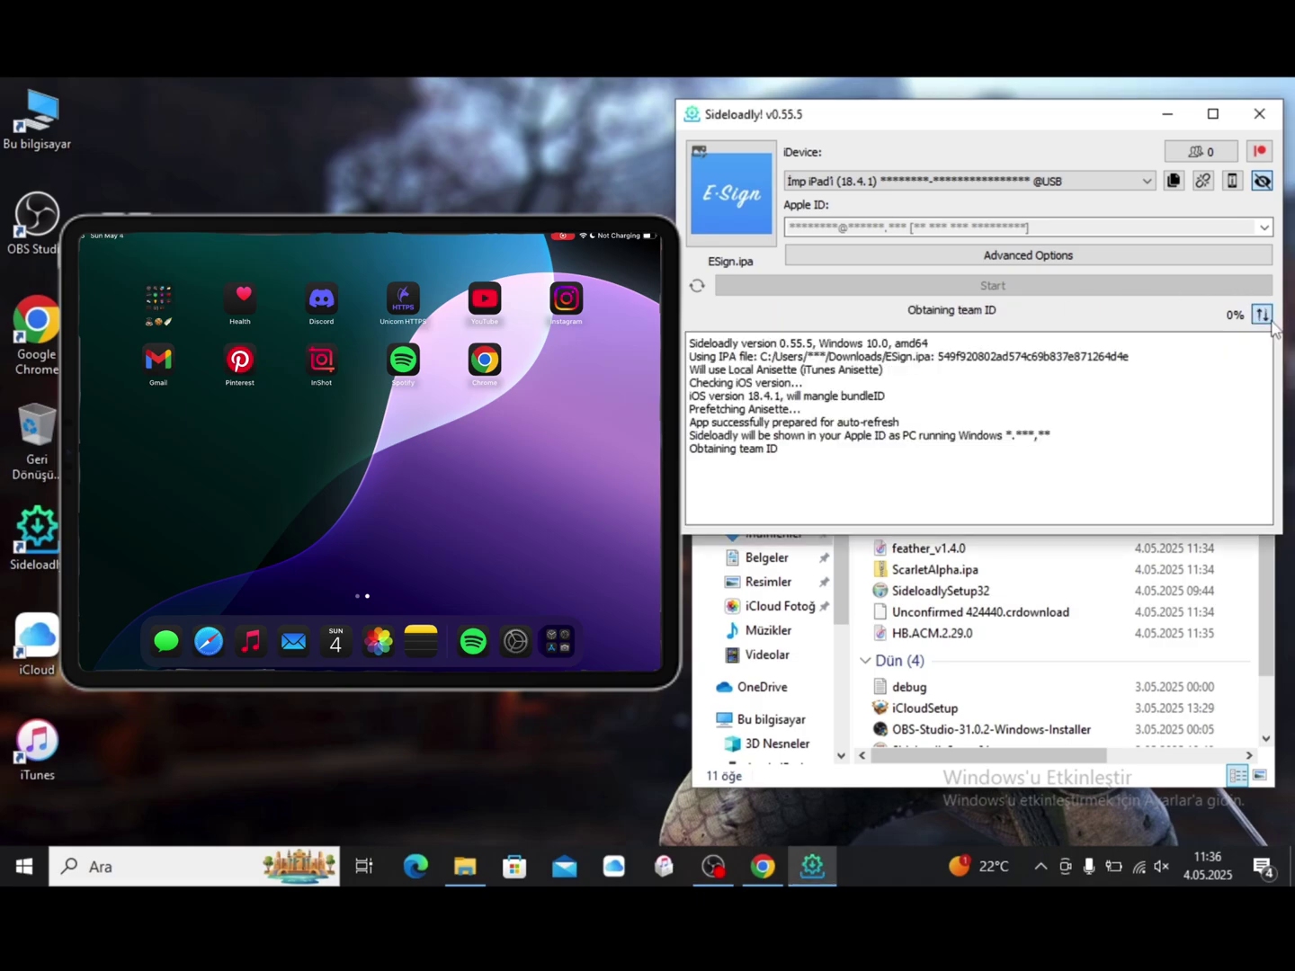
left_click(1268, 319)
left_click(1268, 319)
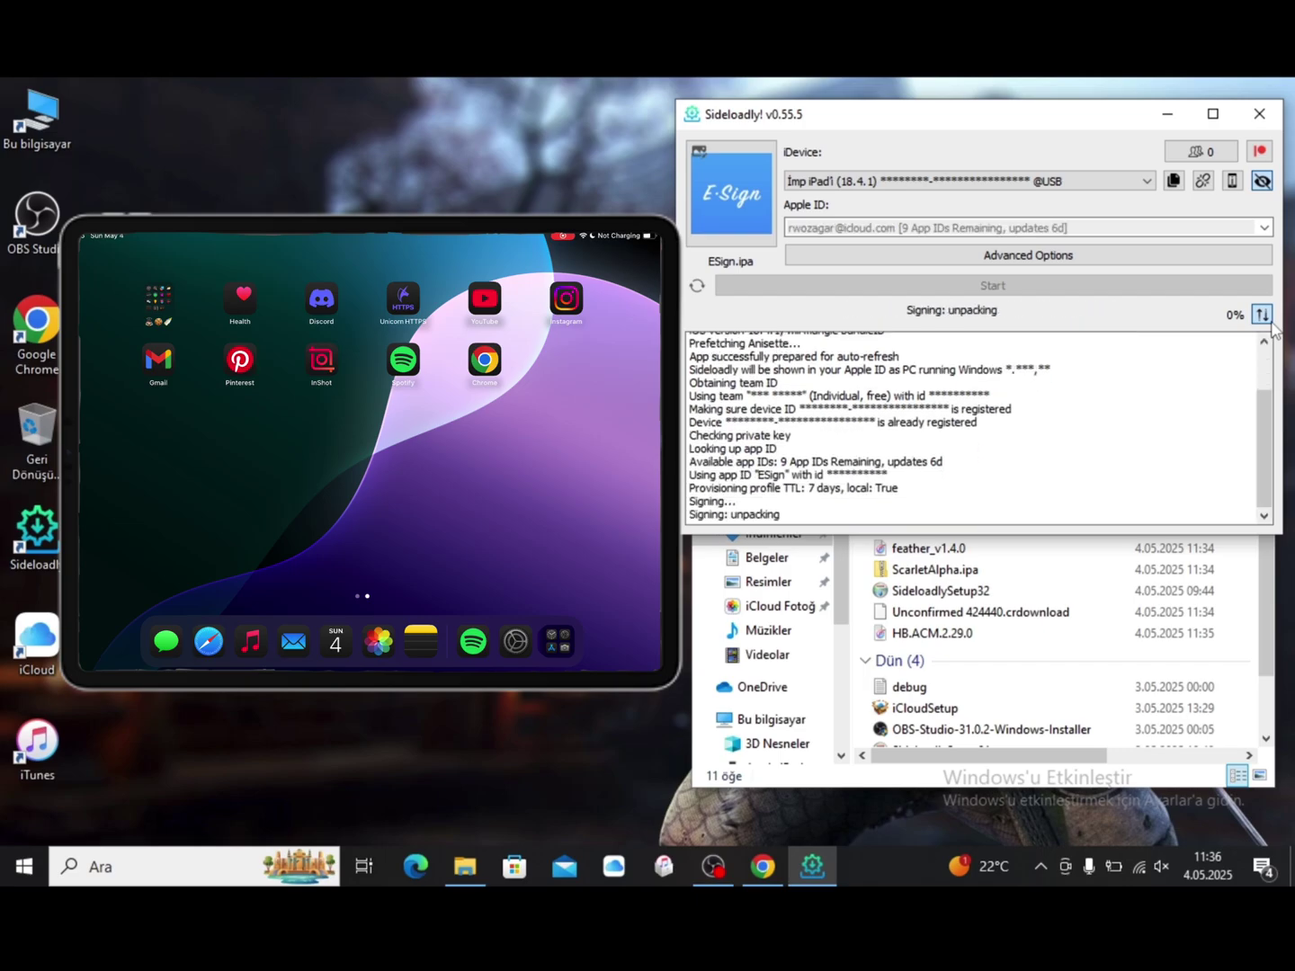
left_click(1268, 320)
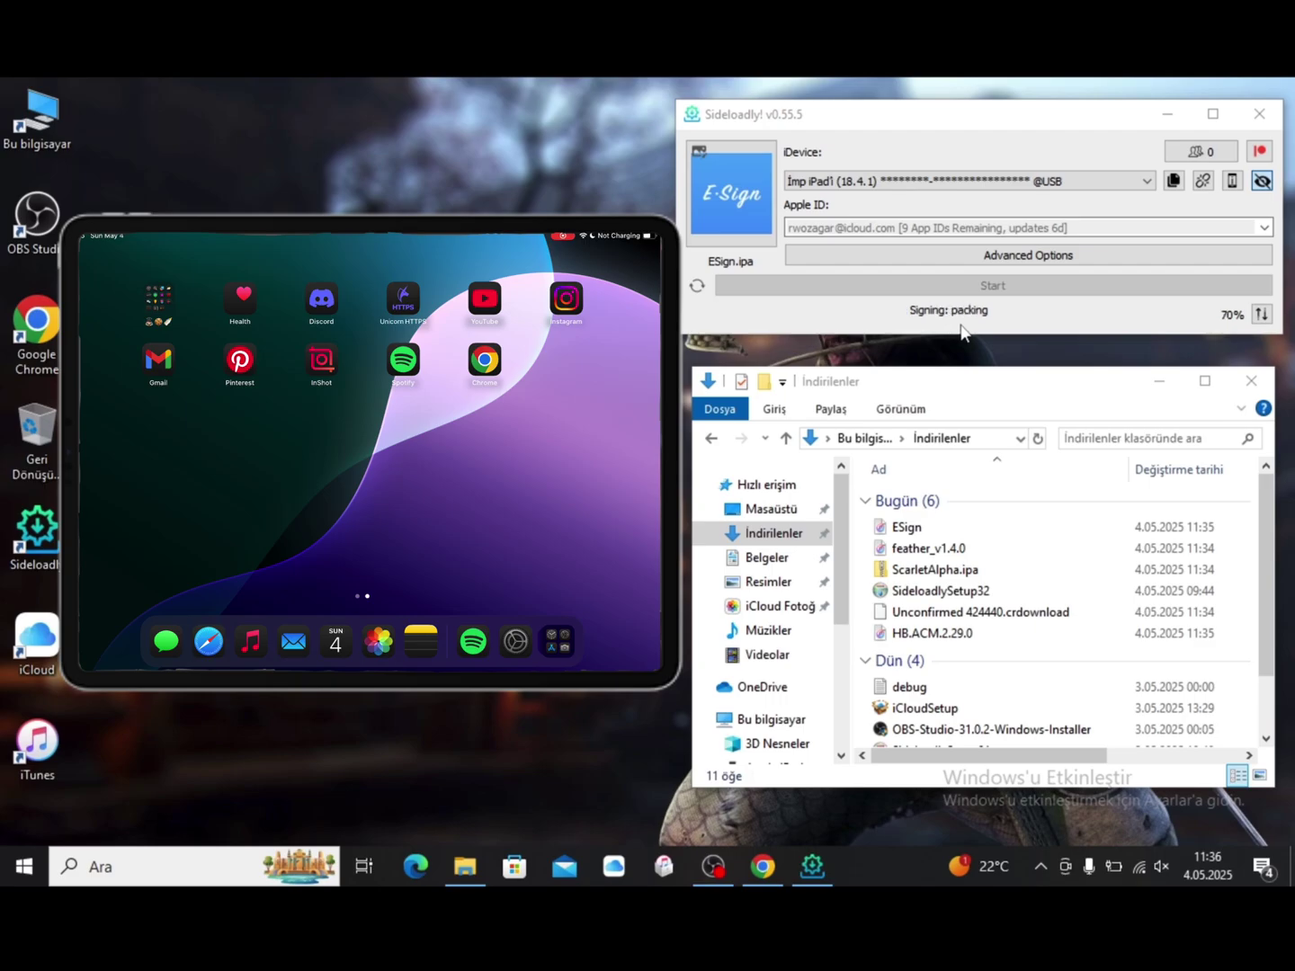
left_click(1267, 182)
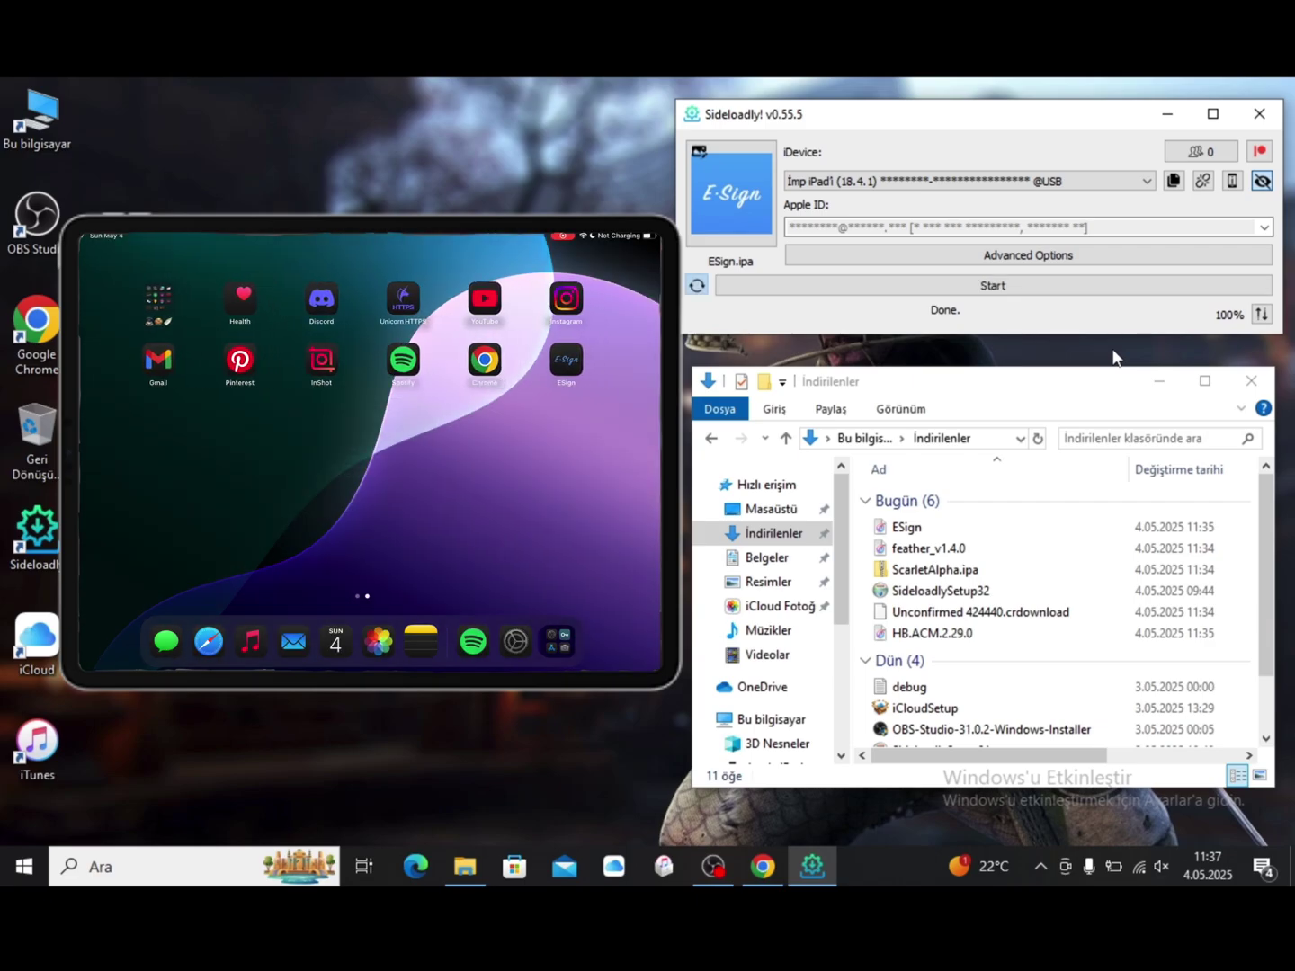
left_click_drag(935, 547, 737, 223)
Start sideloading feather_v1.4.0.ipa onto the iPad
left_click(880, 287)
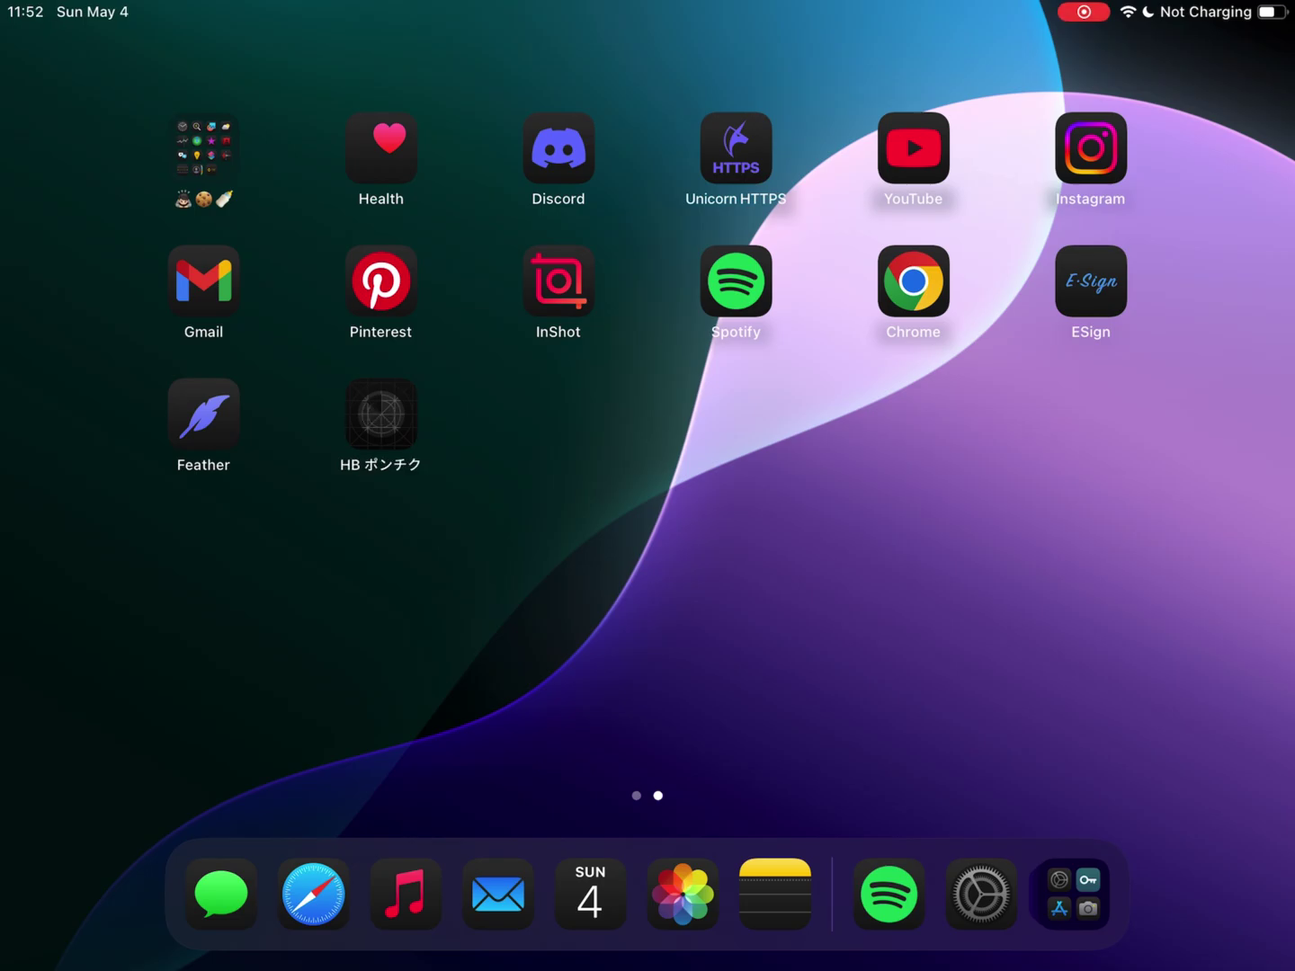
Try launching HB ポンチク, cancel the Untrusted Developer alert, and return to the first Home Screen page
mouse_move(381, 414)
left_mouse_down()
mouse_move(437, 497)
mouse_move(381, 414)
left_mouse_up()
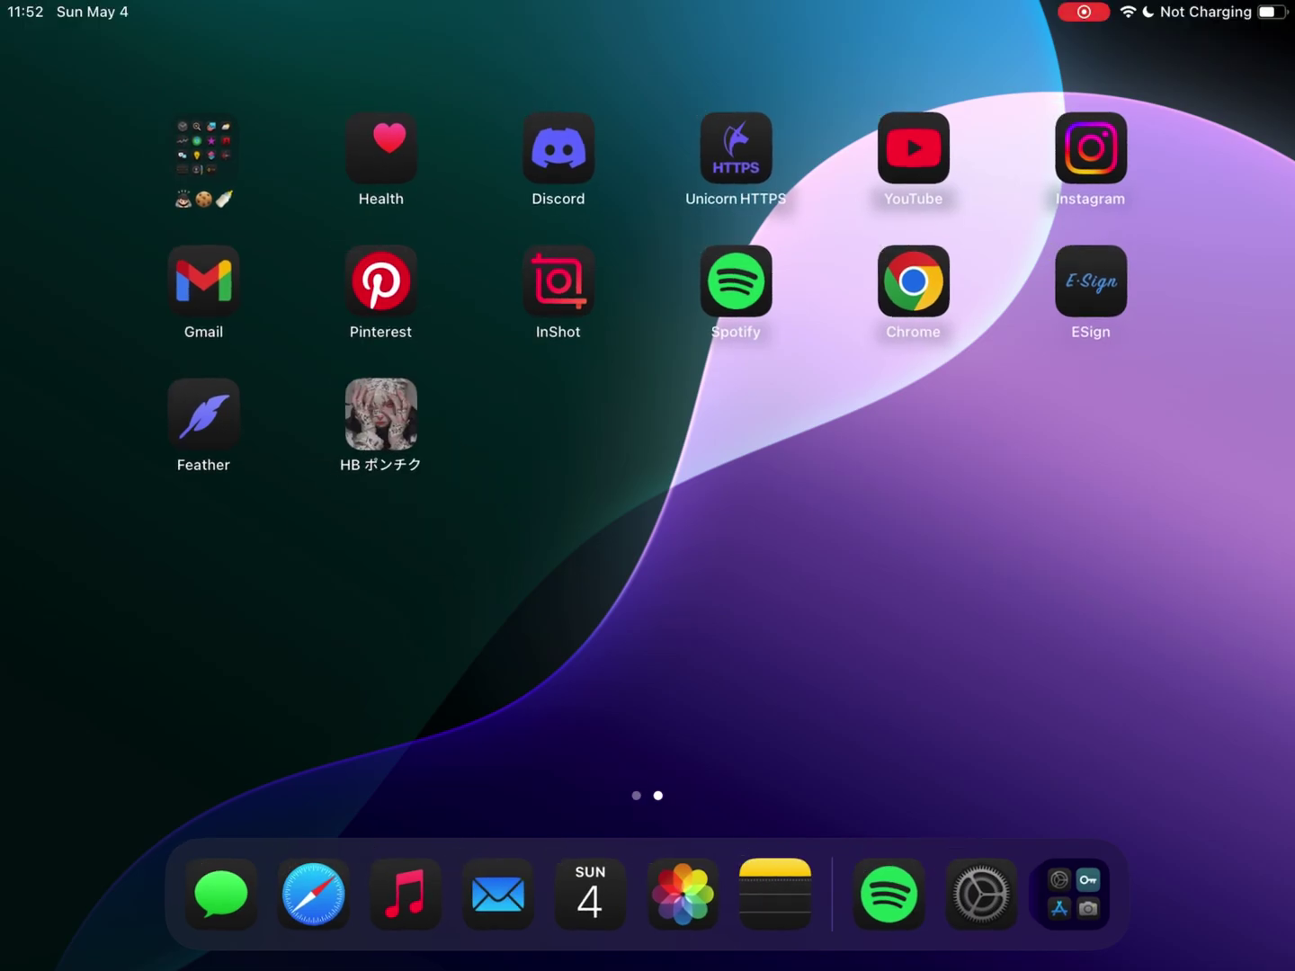
left_click(380, 415)
left_click(648, 592)
left_click_drag(270, 584, 990, 585)
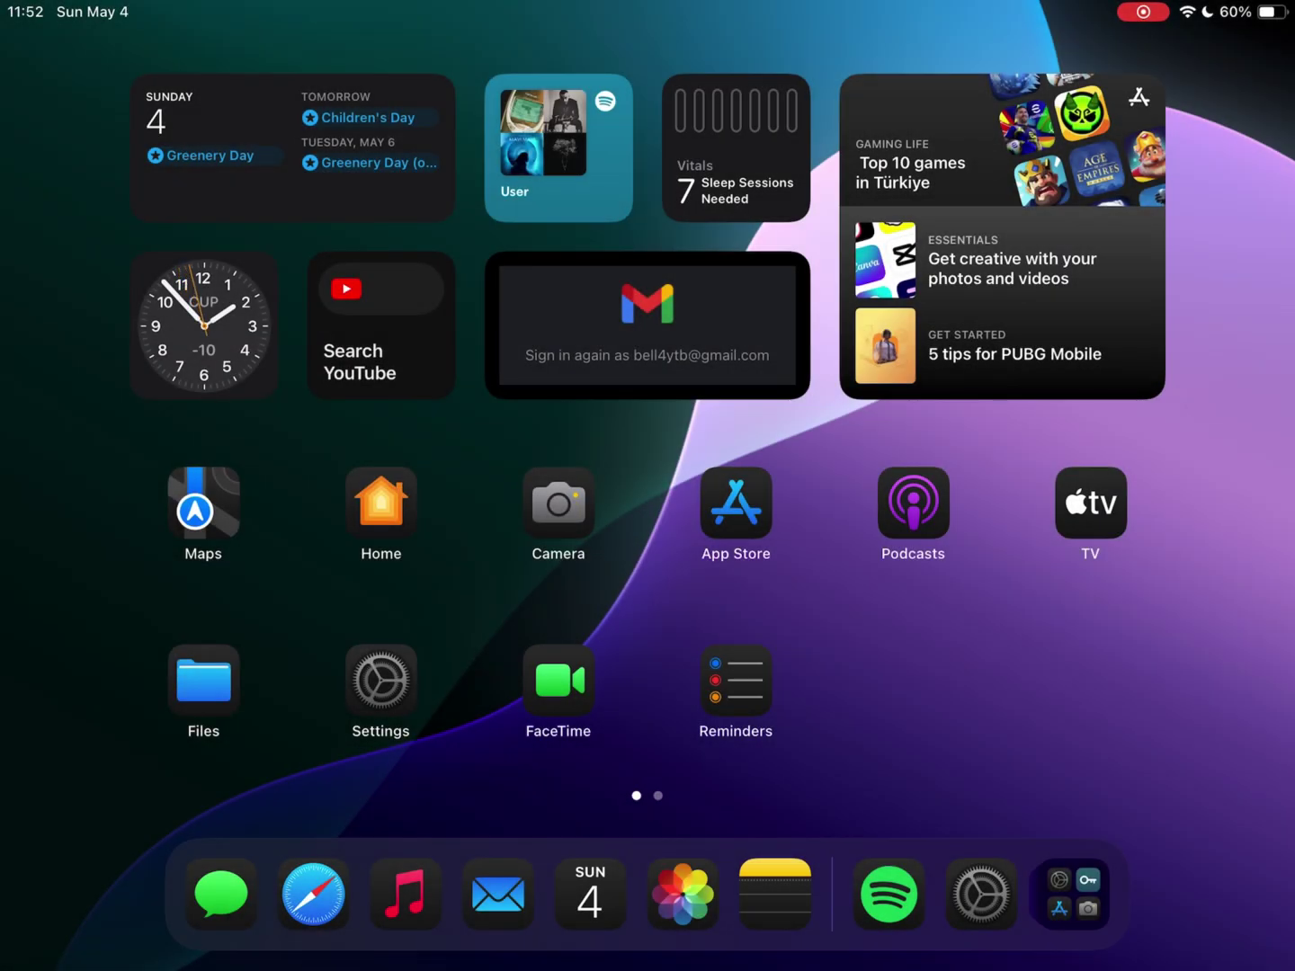
In Settings, go from the General list into VPN & Device Management
left_click(381, 680)
left_click(498, 54)
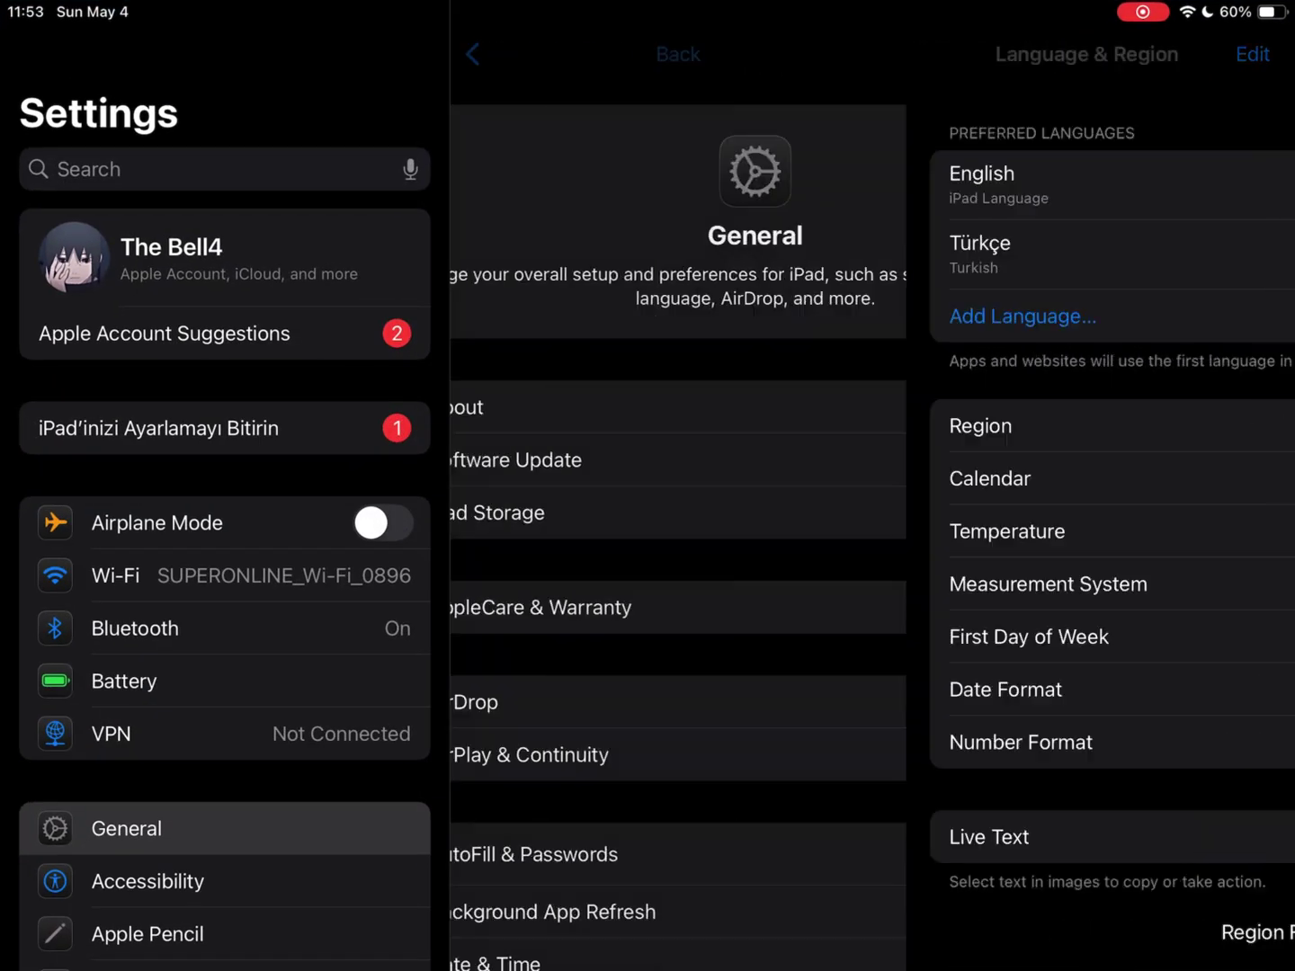
scroll(873, 539, "up", 3)
scroll(873, 540, "up", 3)
scroll(225, 630, "down", 2)
scroll(873, 540, "down", 3)
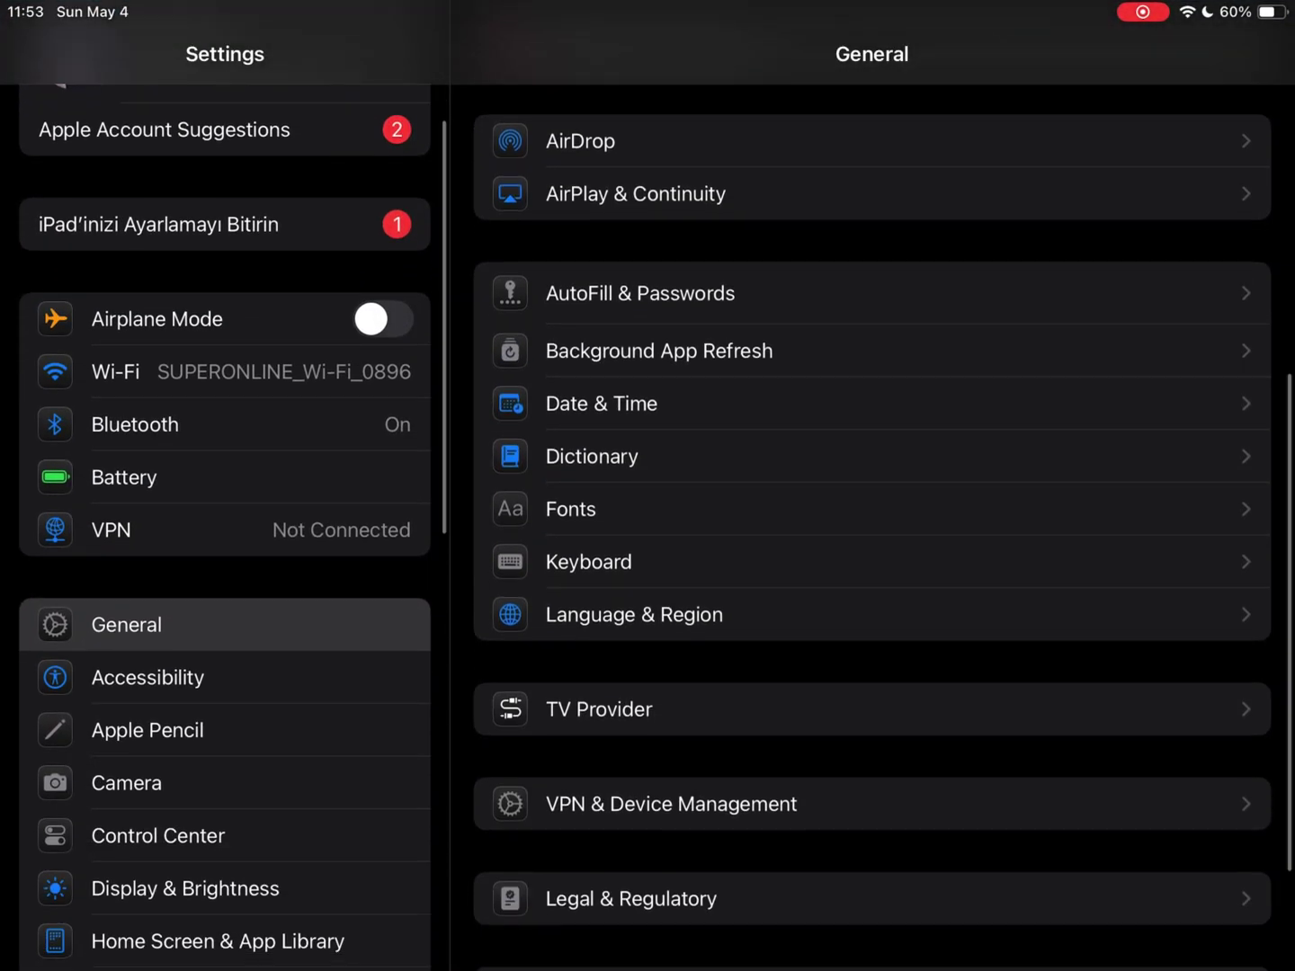
scroll(872, 539, "up", 6)
scroll(873, 538, "down", 5)
scroll(873, 539, "down", 3)
left_click(671, 622)
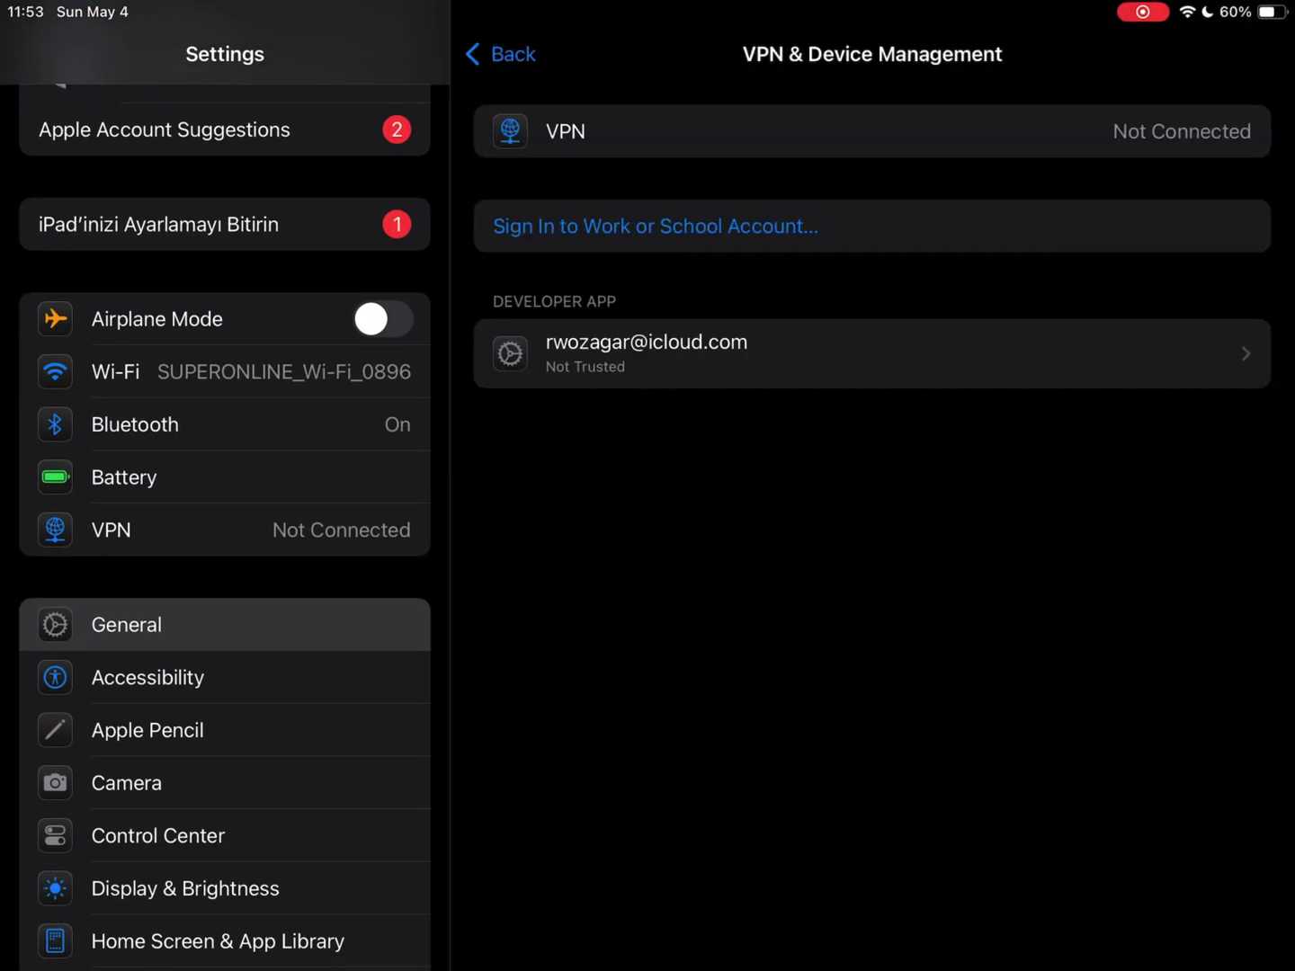
Trust the developer app profile, confirm Allow, and swipe back to the Home Screen
left_click(683, 341)
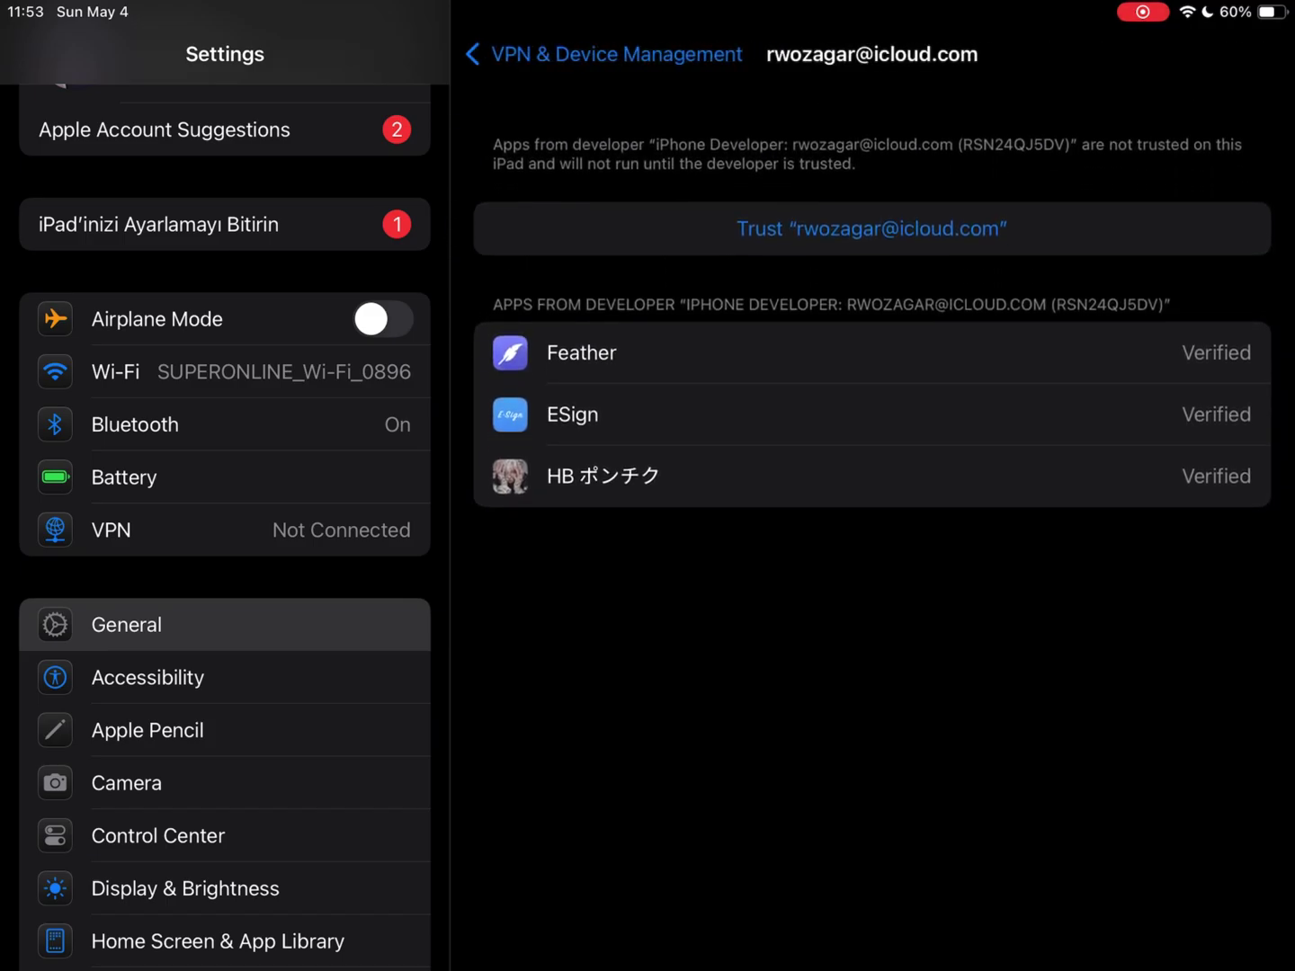
left_click(872, 229)
left_click(570, 567)
left_click_drag(647, 967, 647, 630)
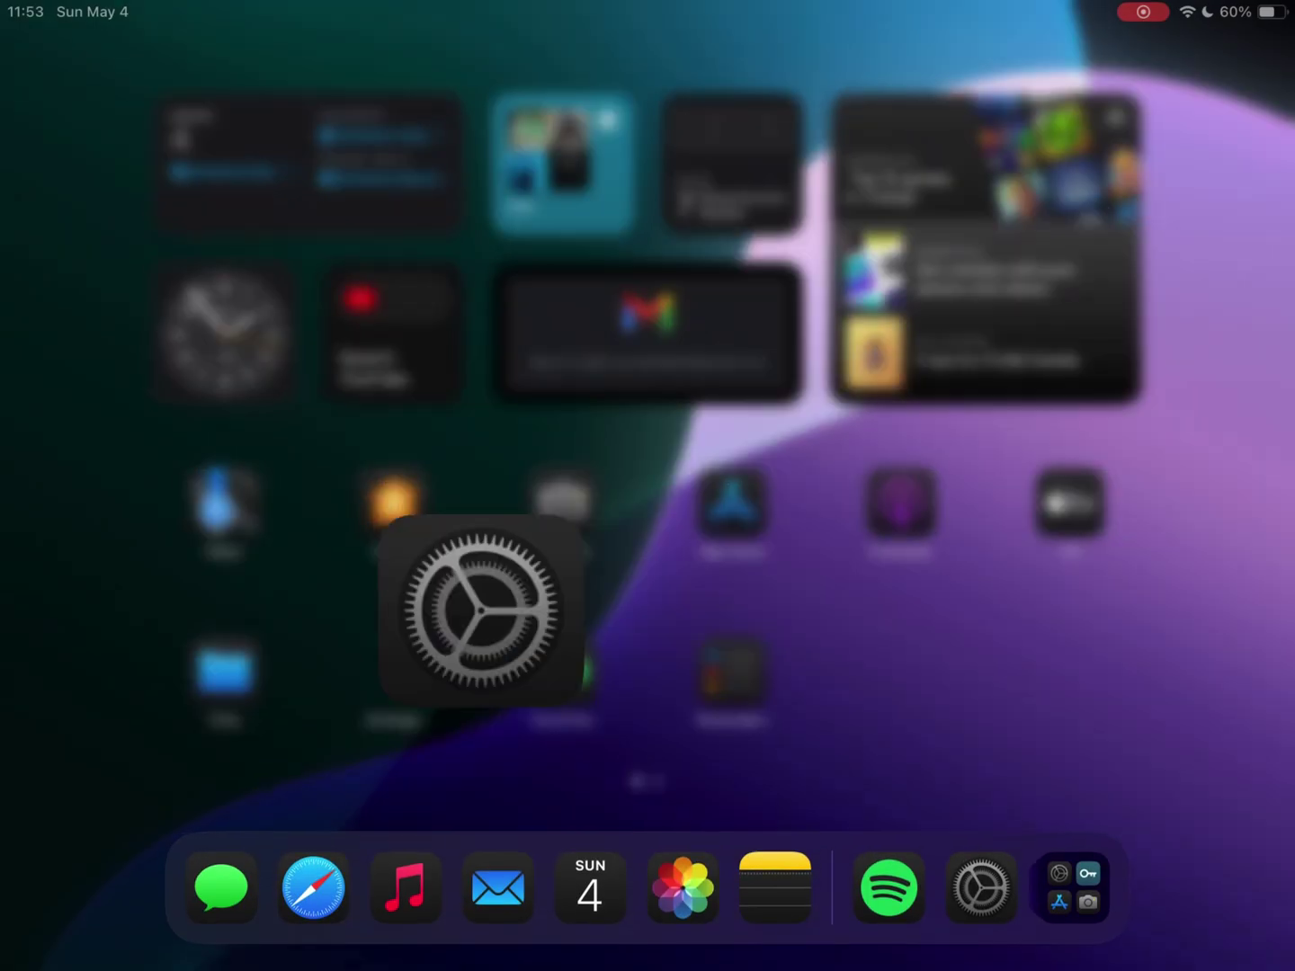